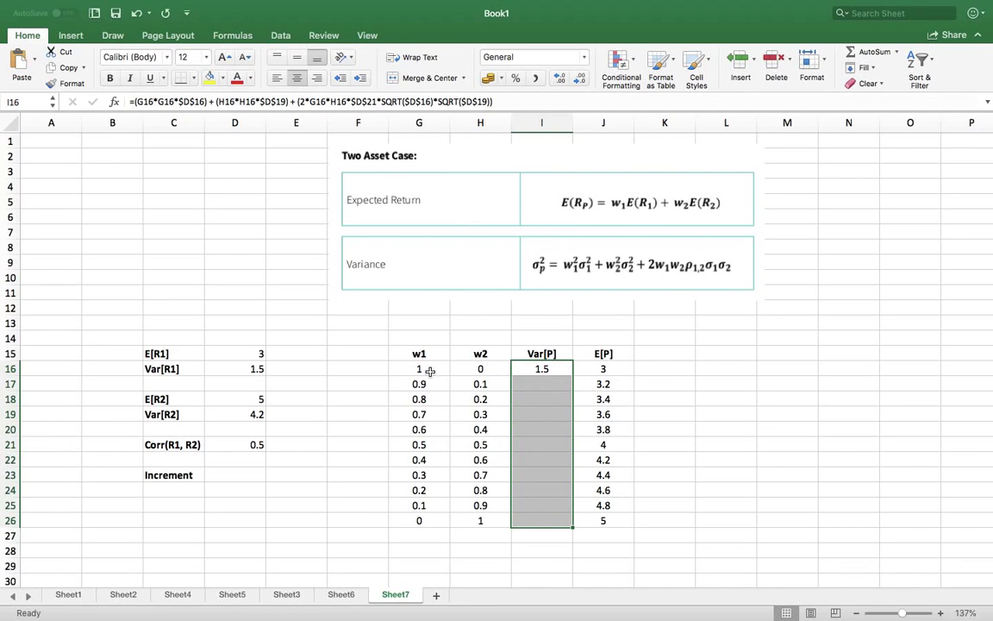
Copy the I16 variance formula down through I26, giving Var[P] values from 1.5 to 4.2
click(428, 372)
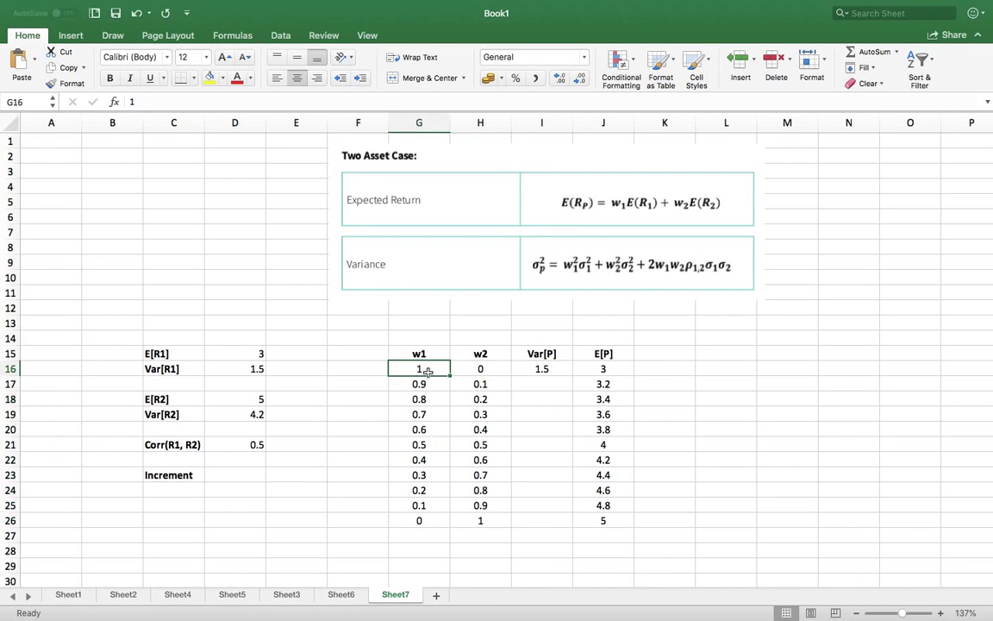
click(484, 369)
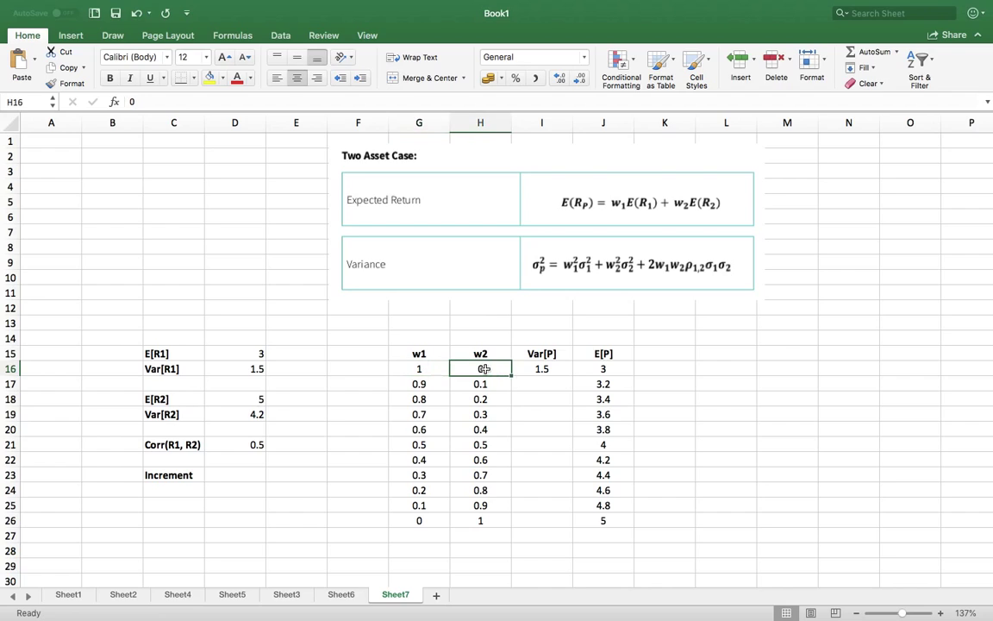
click(536, 371)
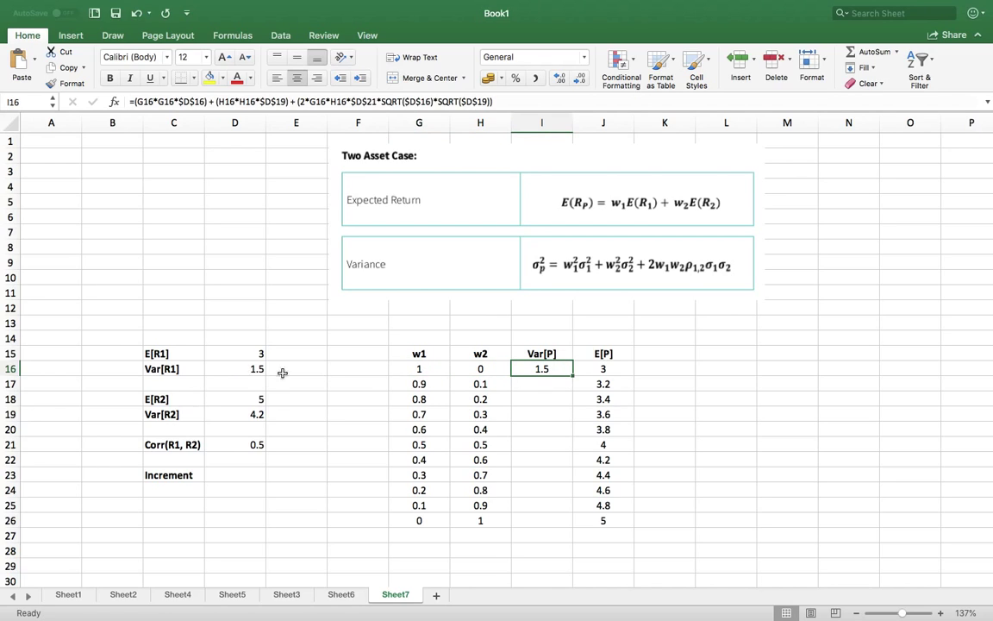
click(606, 370)
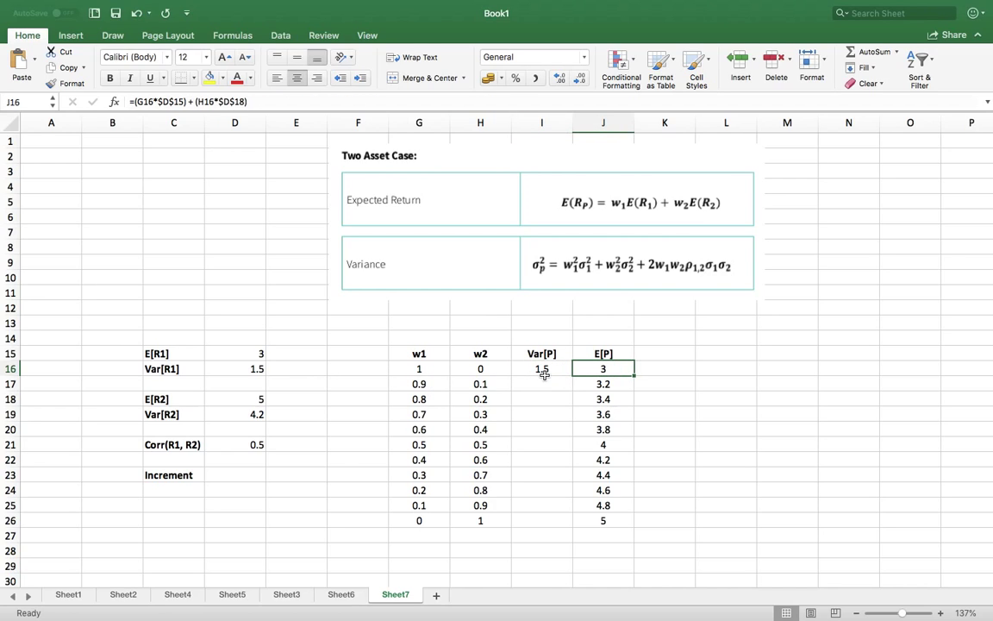
click(541, 371)
drag(571, 375, 572, 534)
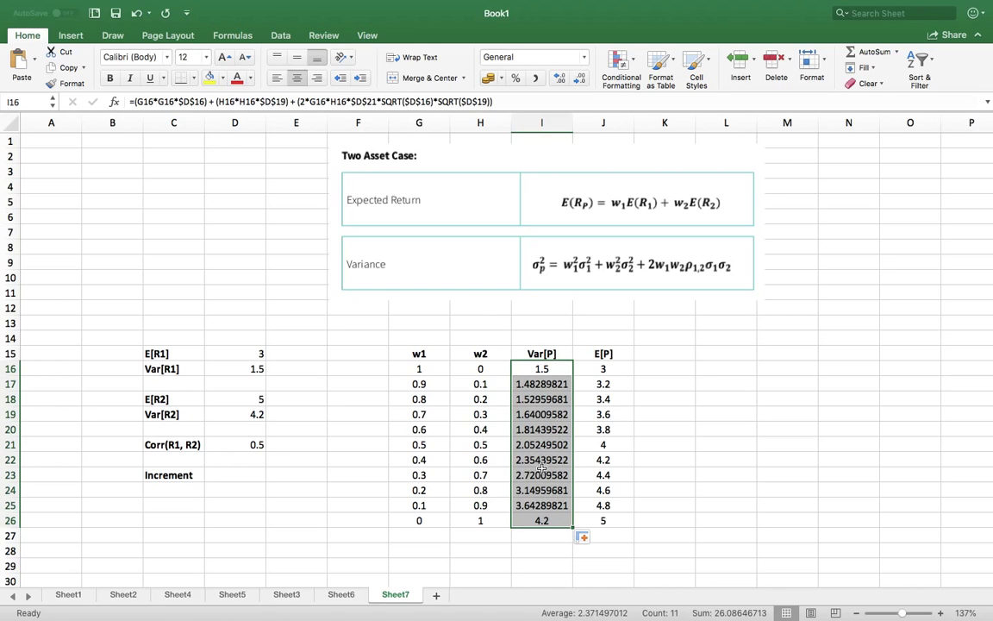
click(671, 487)
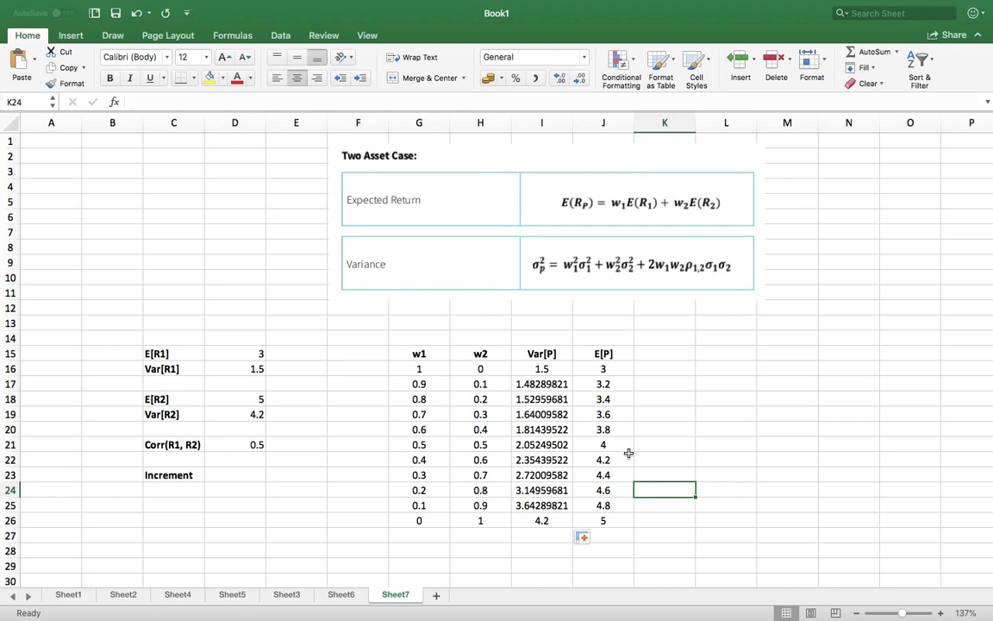
Select the Var[P] and E[P] values in I16:J26
click(541, 354)
key(Right)
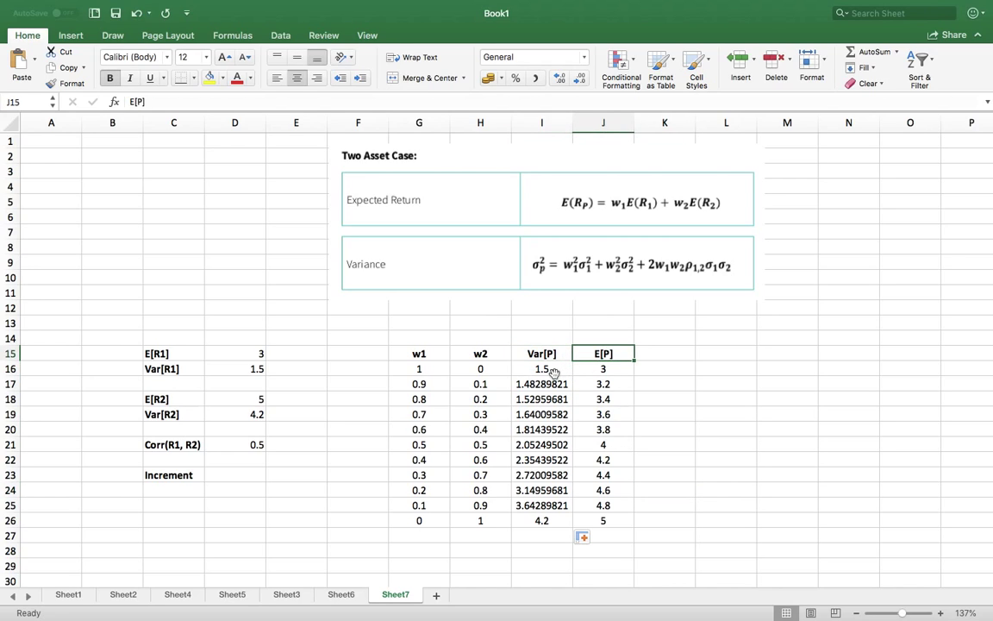
click(541, 370)
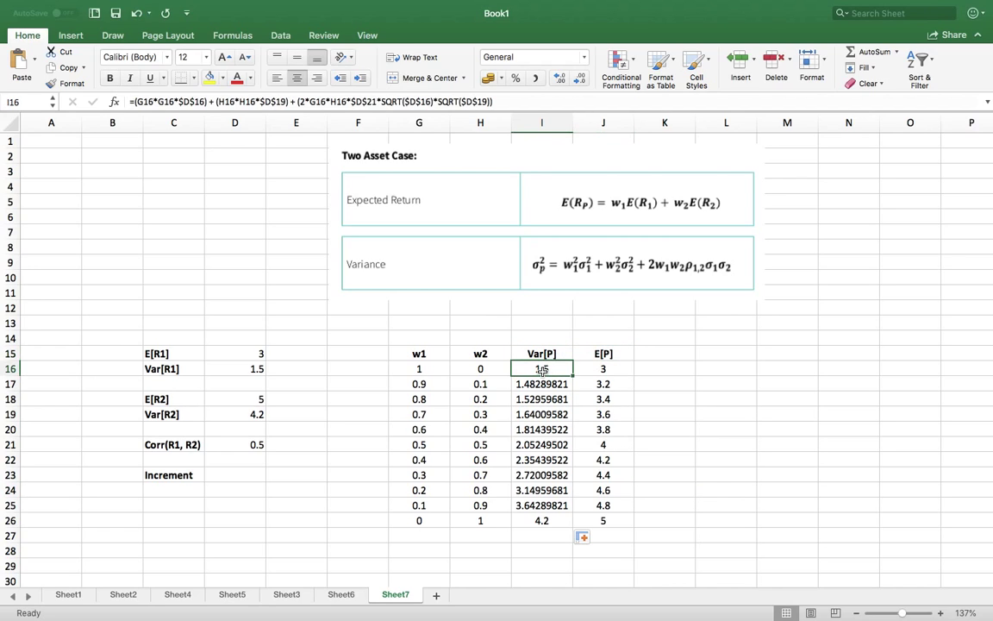
drag(545, 369, 590, 522)
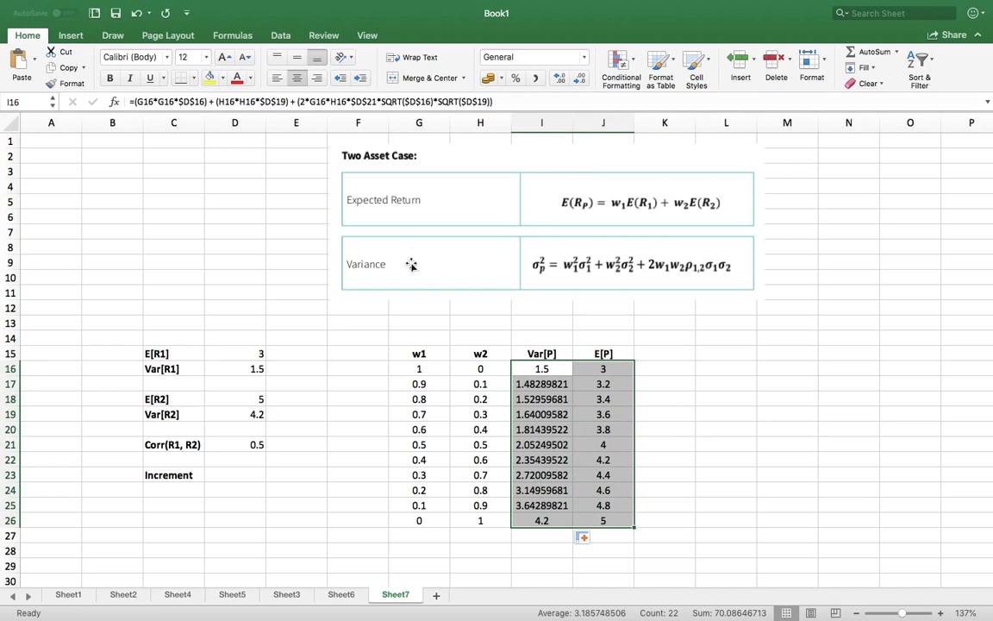
Insert a plain scatter chart of the selection and place it beside the table
click(71, 36)
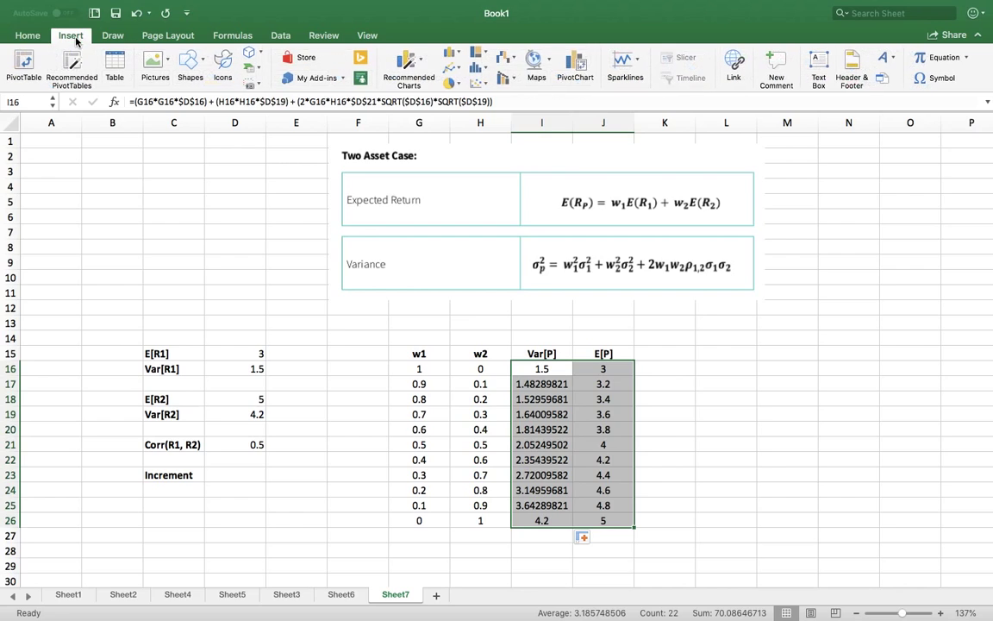
click(476, 82)
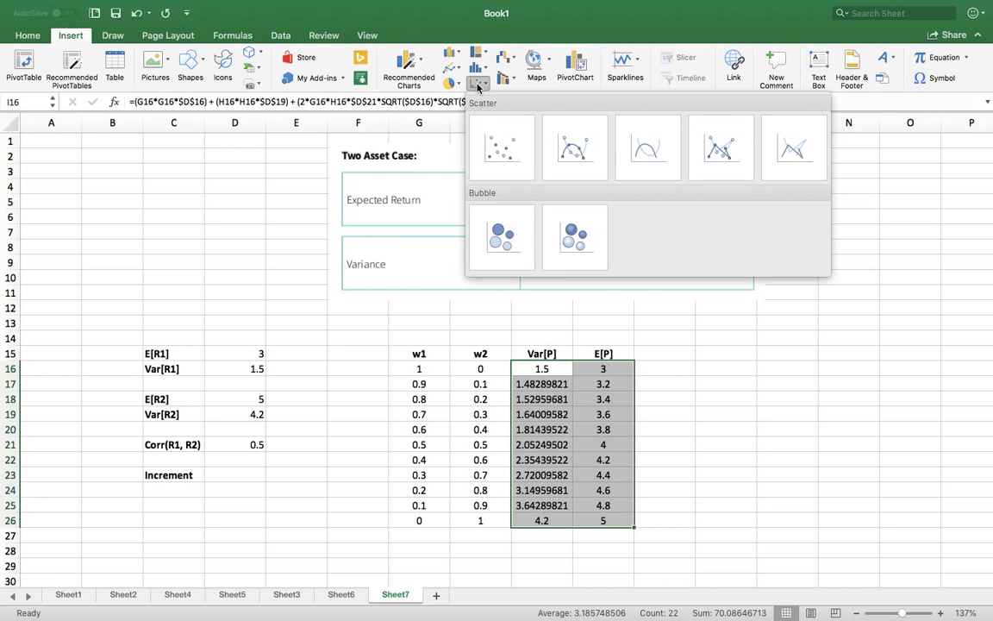
click(510, 149)
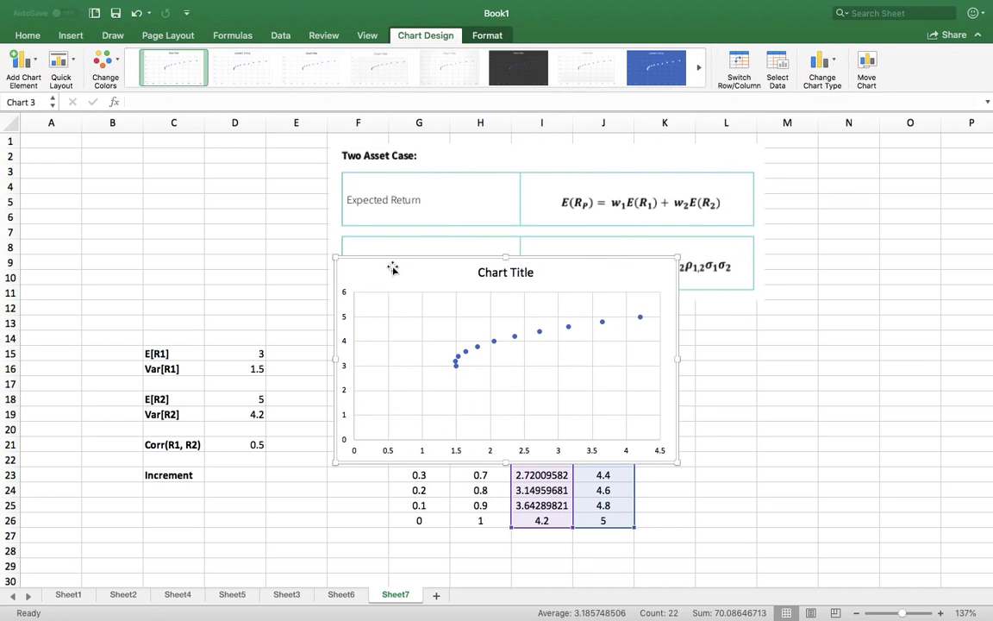
drag(357, 278, 672, 360)
Delete the empty column A and move the scatter chart back next to the table
click(49, 126)
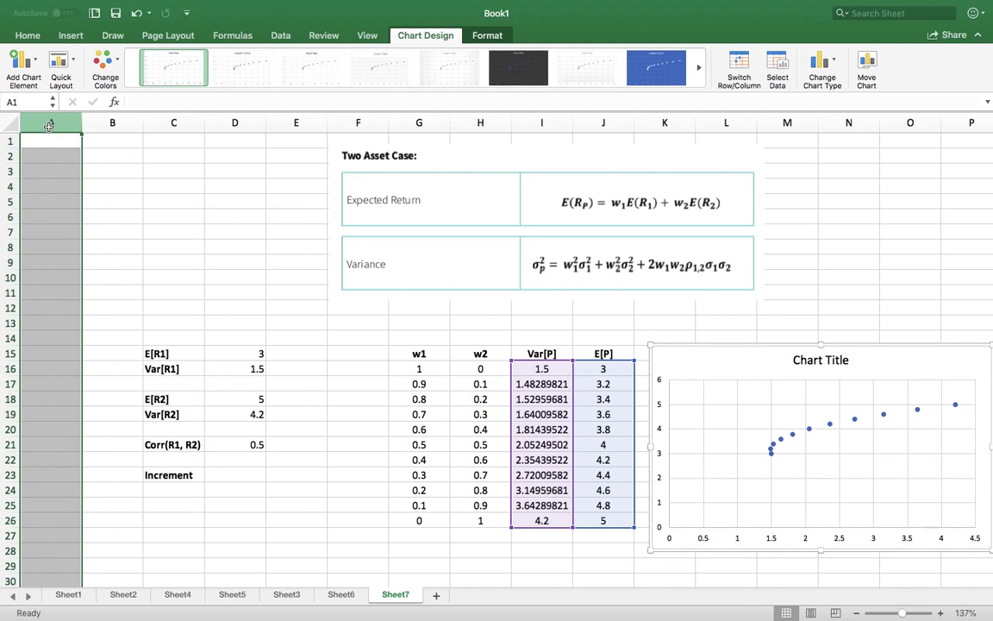
right_click(49, 126)
click(69, 187)
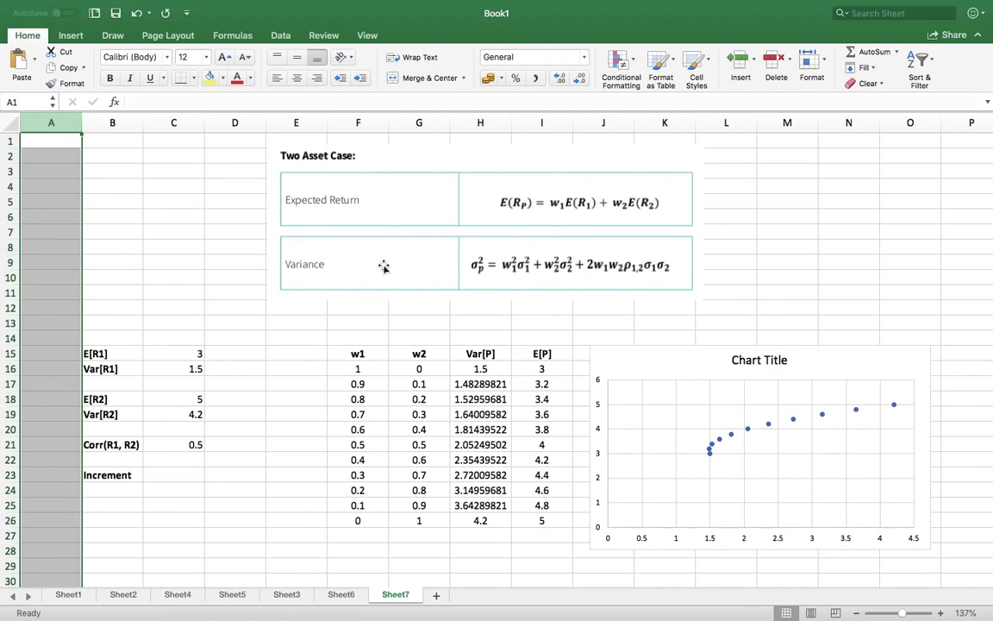
drag(669, 354, 711, 352)
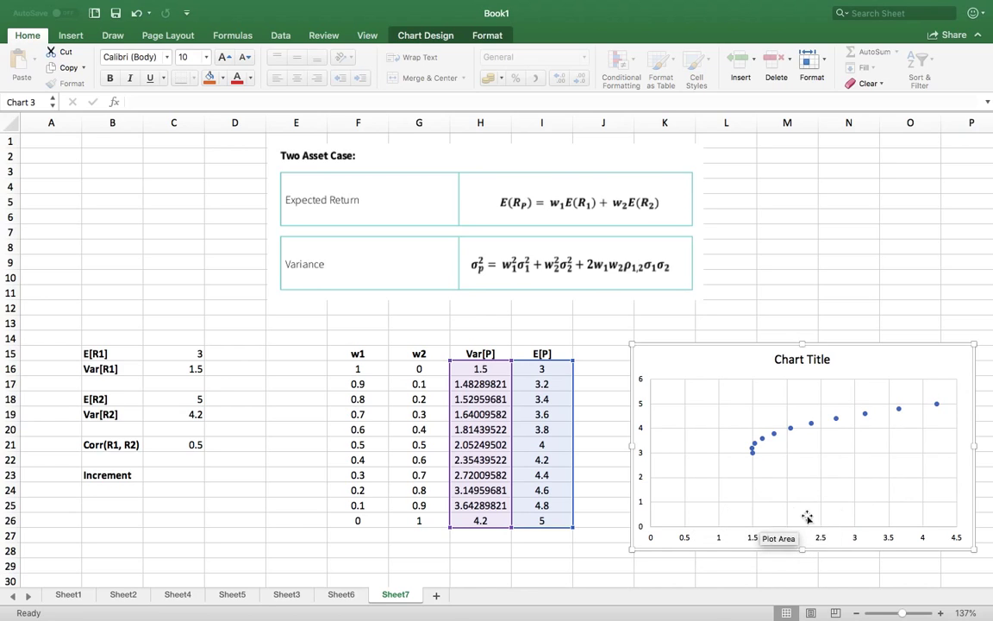
double_click(699, 361)
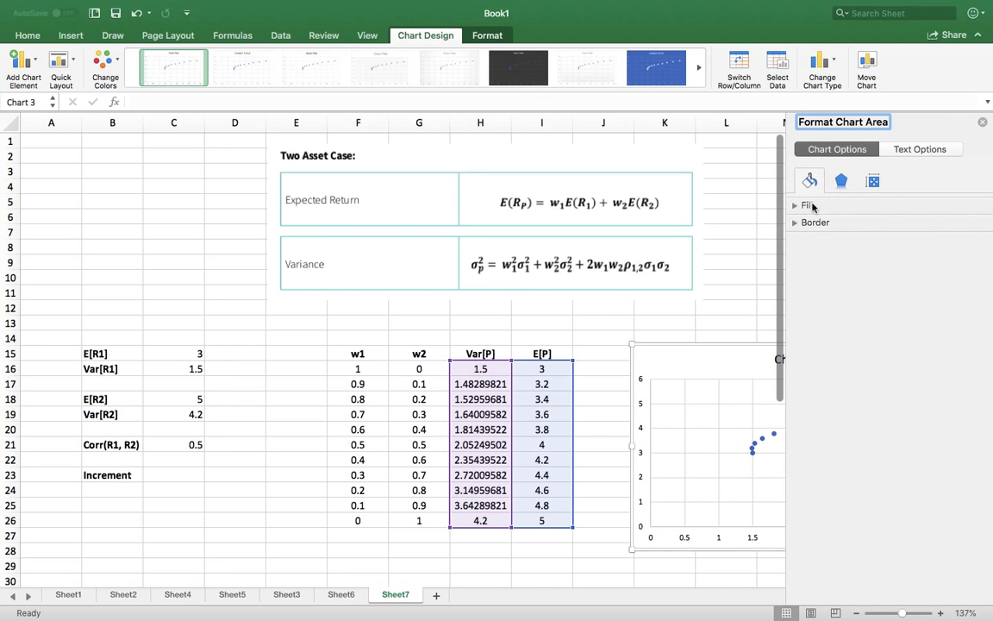
click(841, 183)
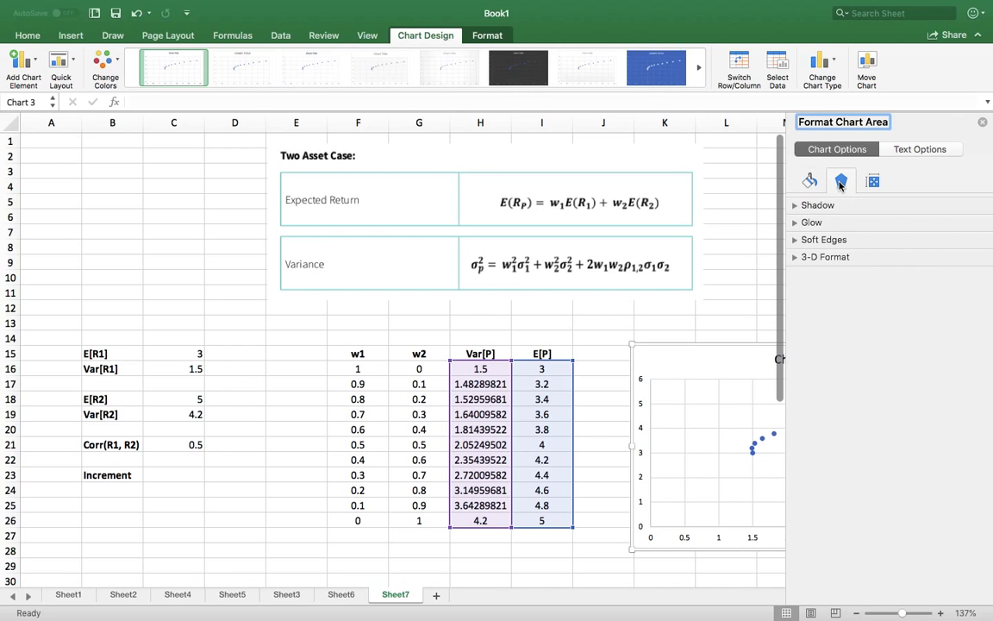
click(873, 182)
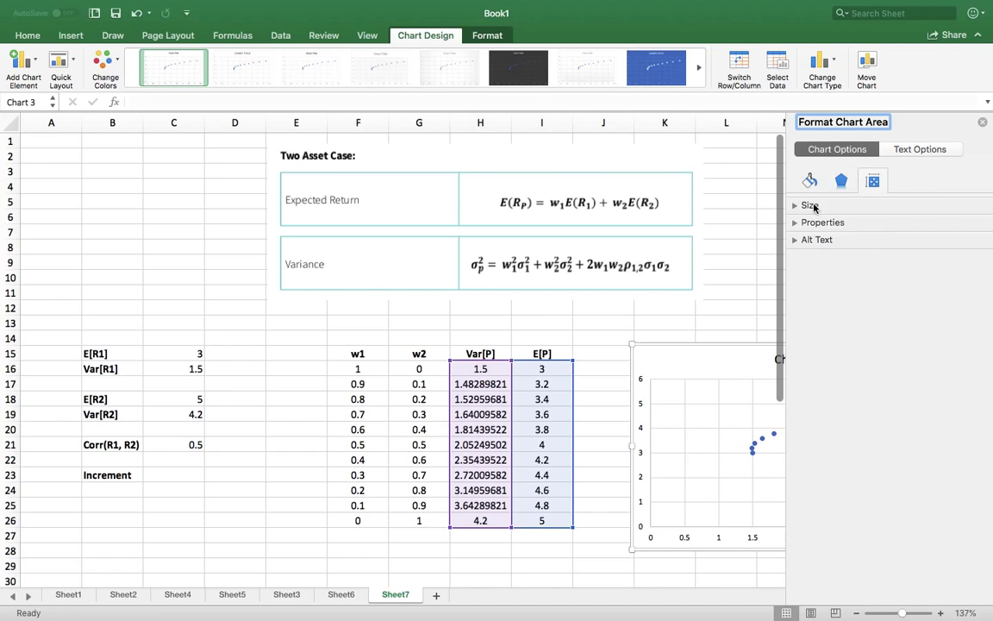
click(794, 223)
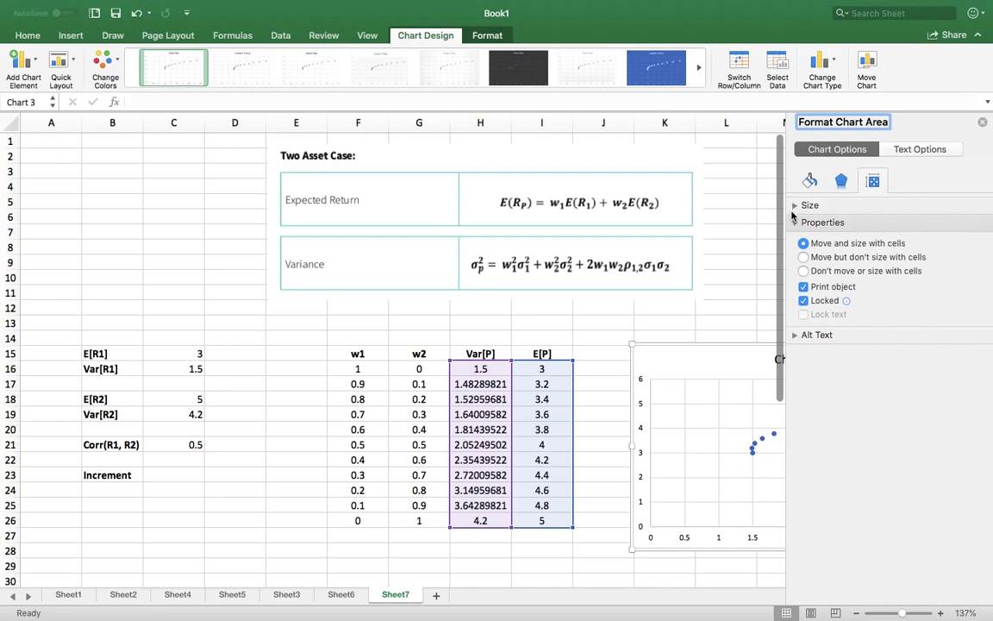
click(794, 206)
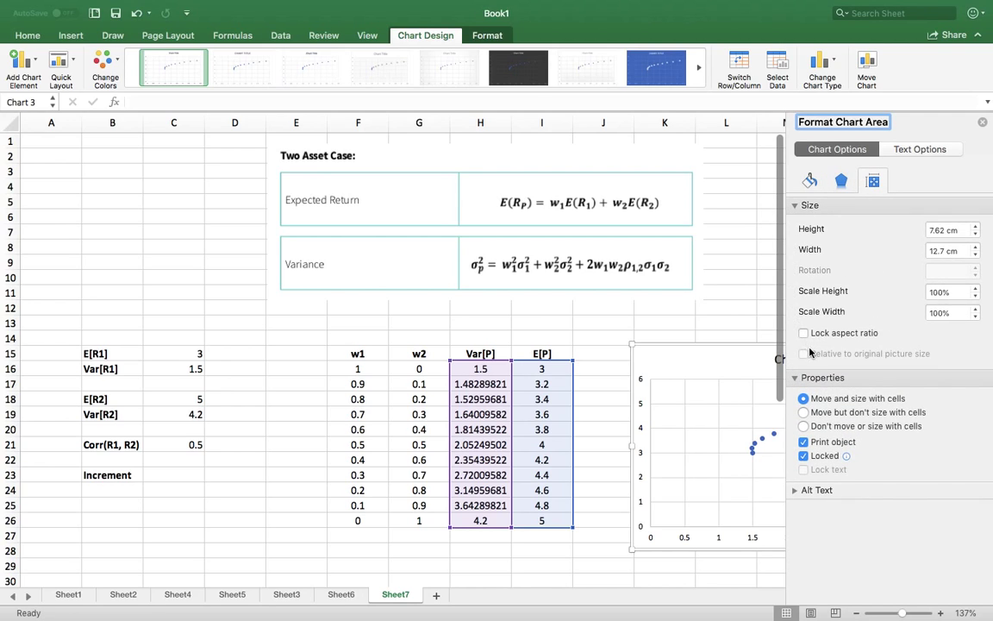
click(983, 123)
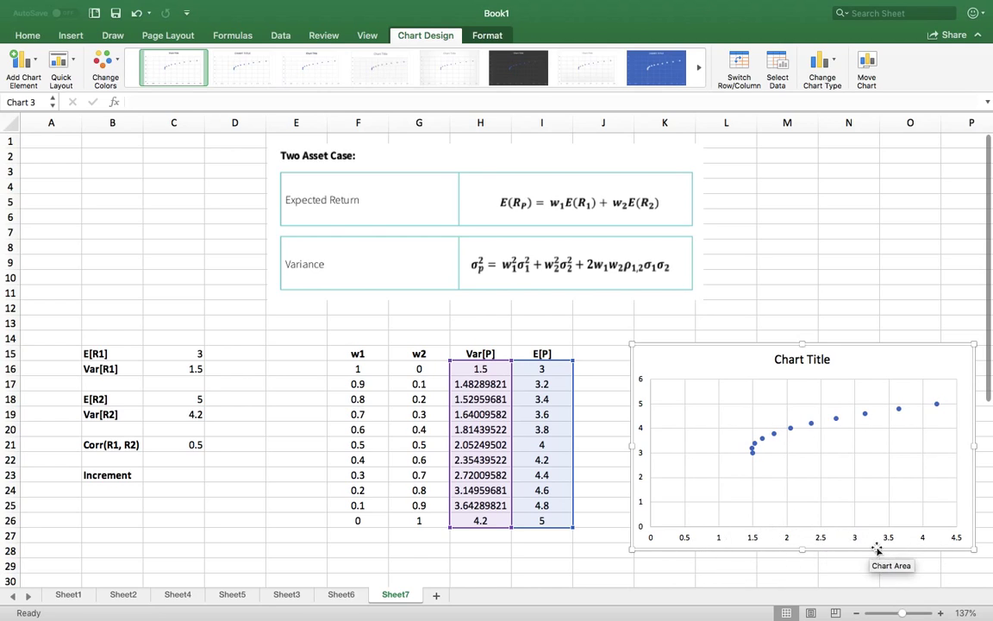
right_click(661, 363)
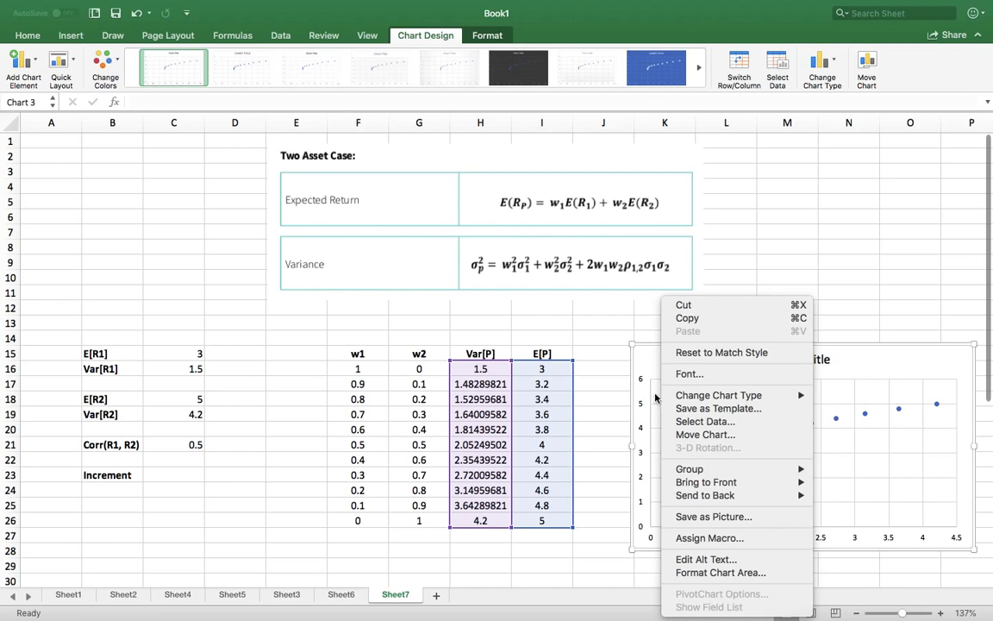
click(714, 573)
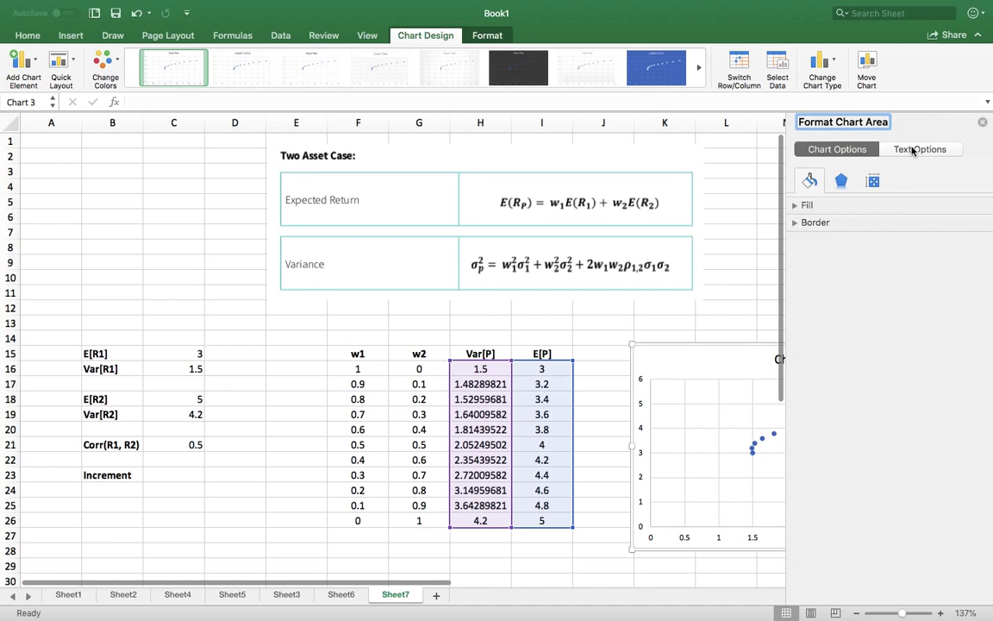
click(914, 151)
click(852, 152)
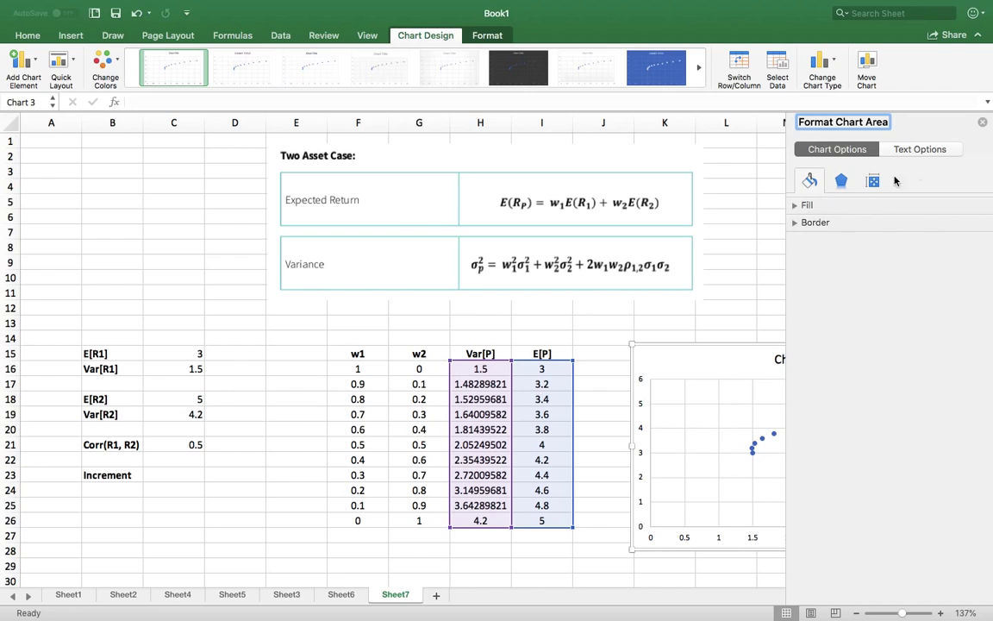
click(982, 122)
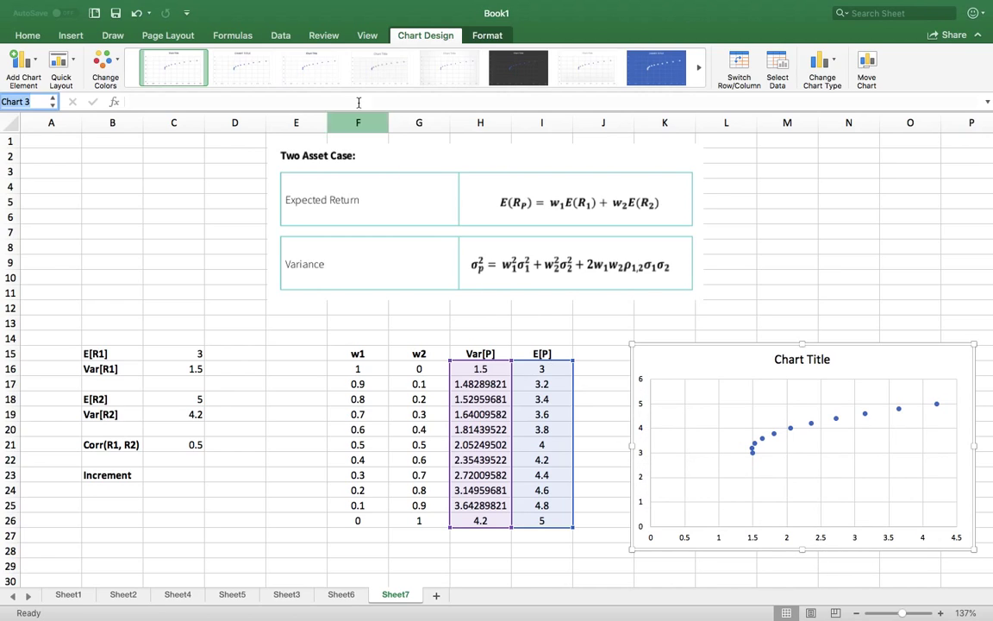
click(488, 36)
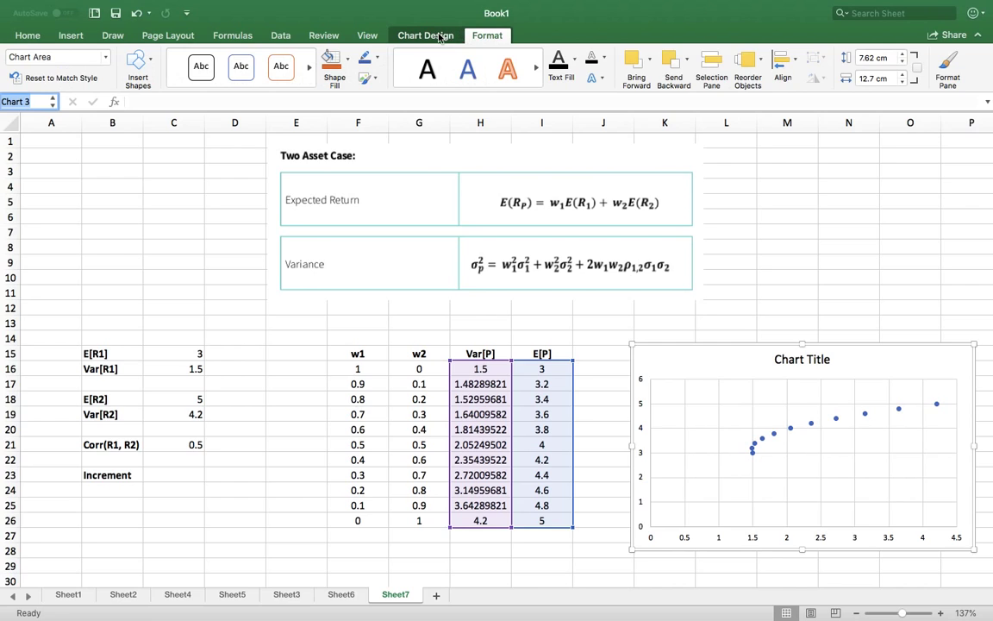
click(439, 37)
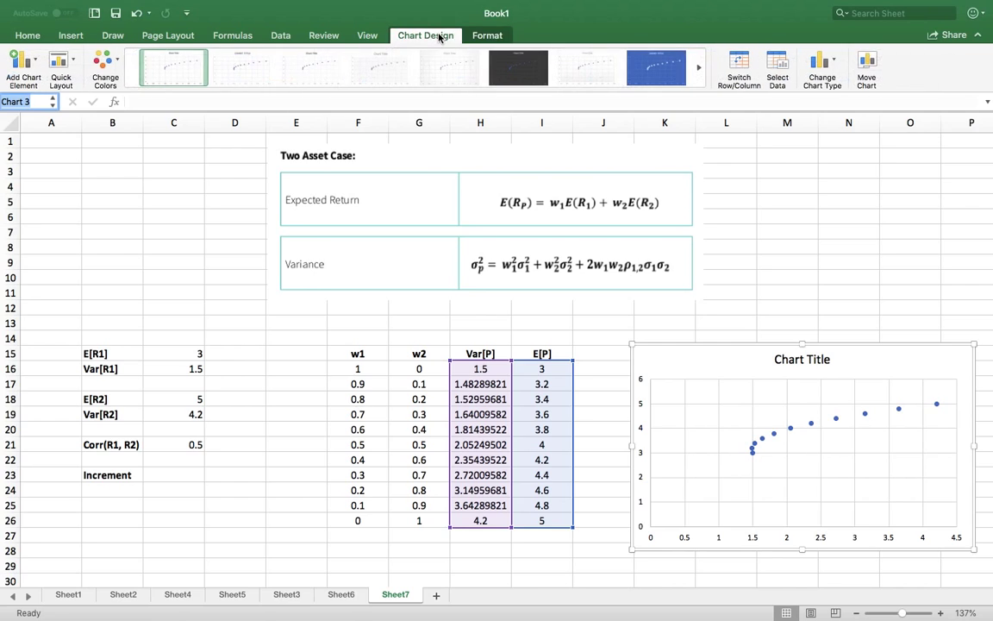
click(699, 69)
click(419, 93)
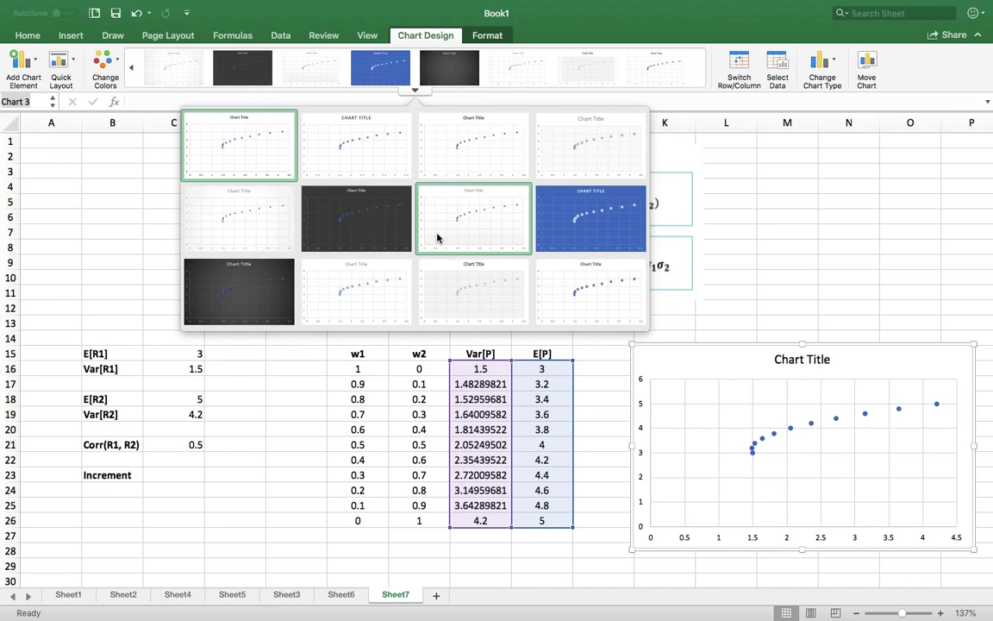
click(130, 69)
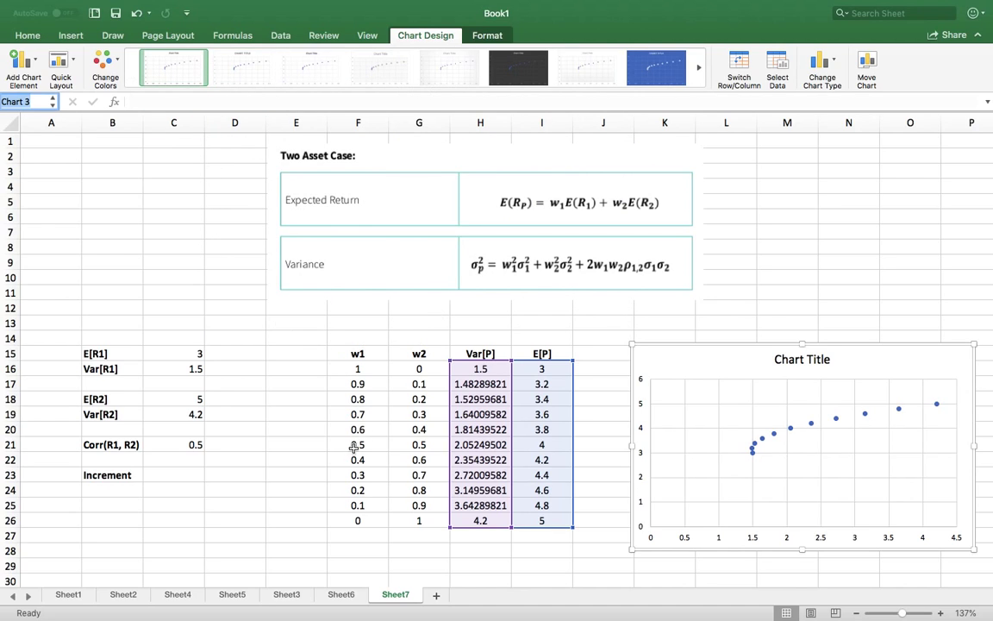
click(895, 242)
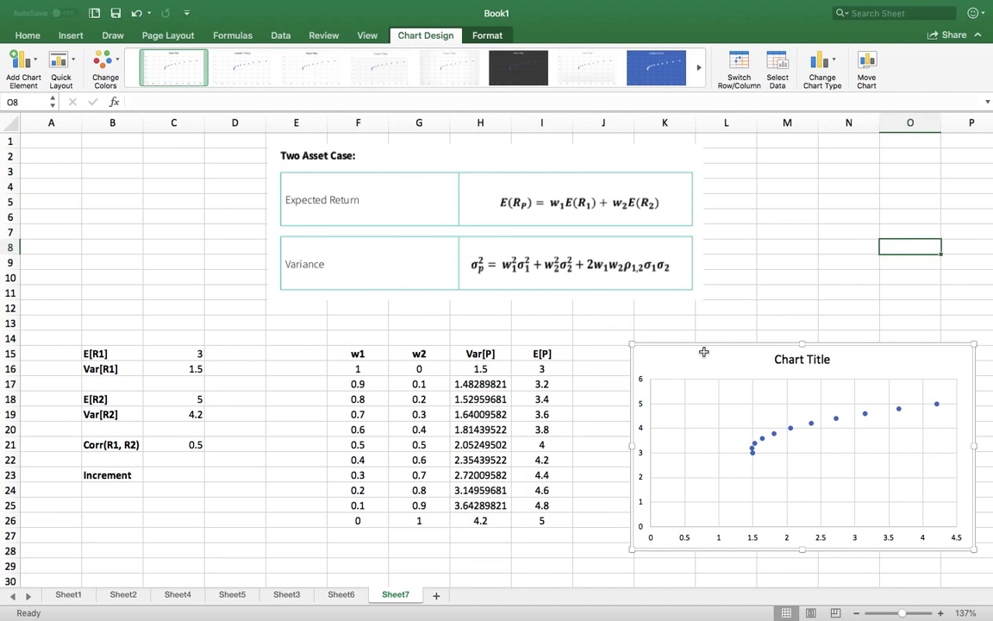
mouse_move(785, 441)
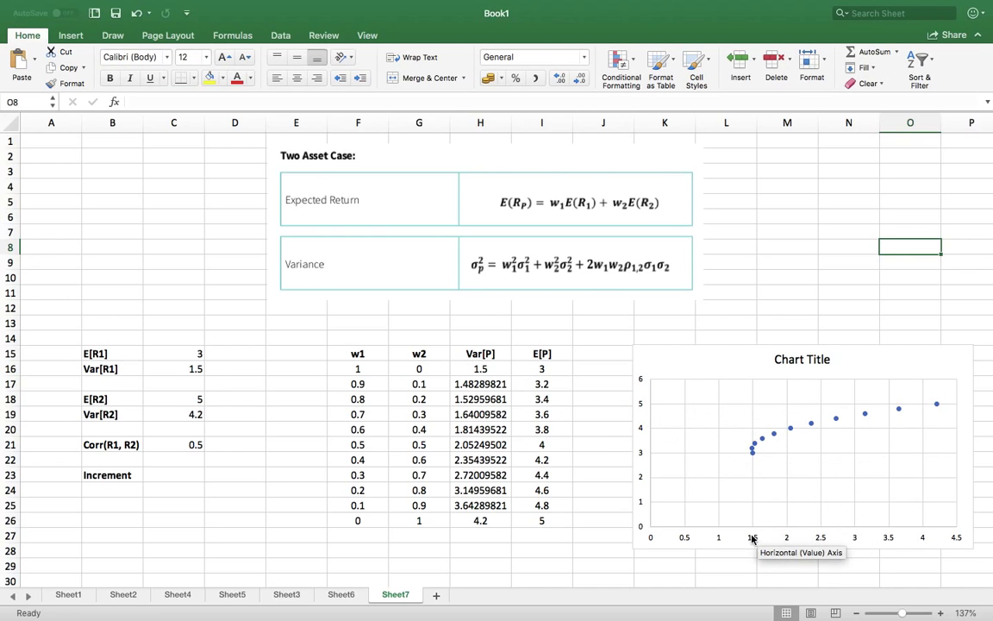
mouse_move(750, 454)
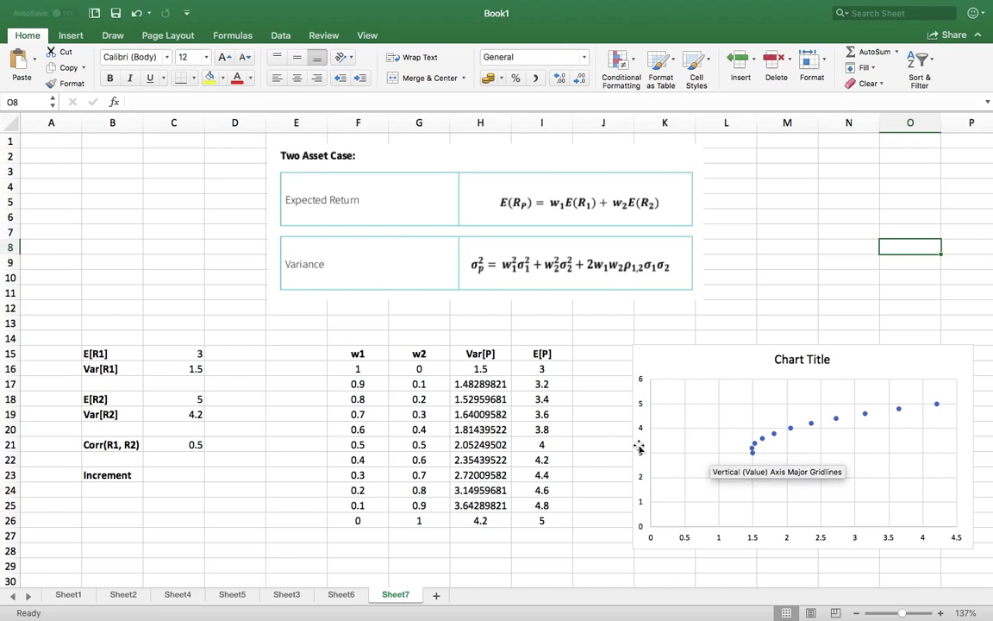
Change the correlation in C21 to 0.2, so Var[P] at 0.9 weight becomes 1.34735928
drag(480, 368, 532, 369)
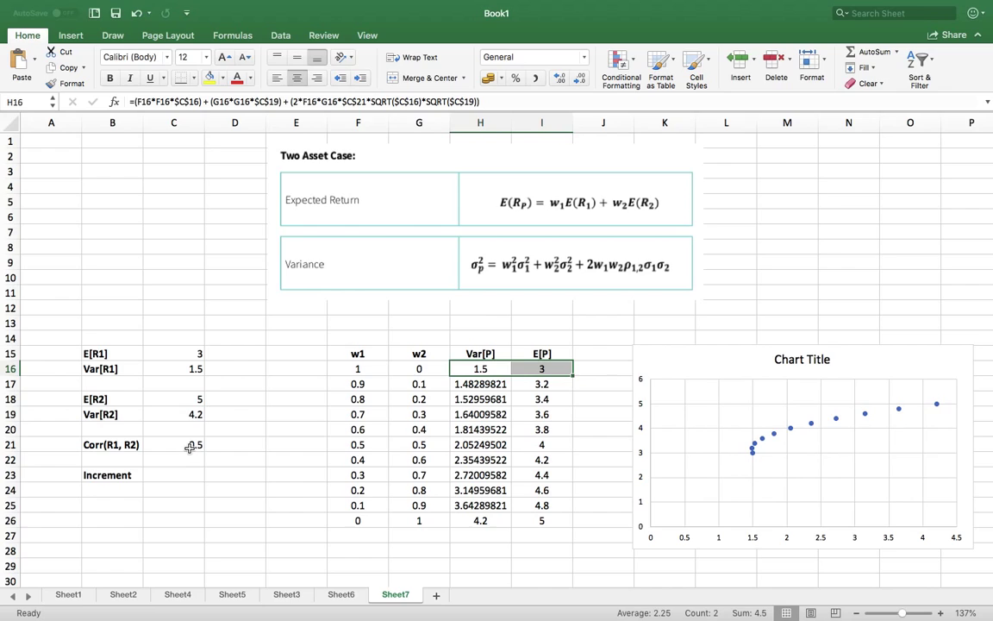
click(191, 447)
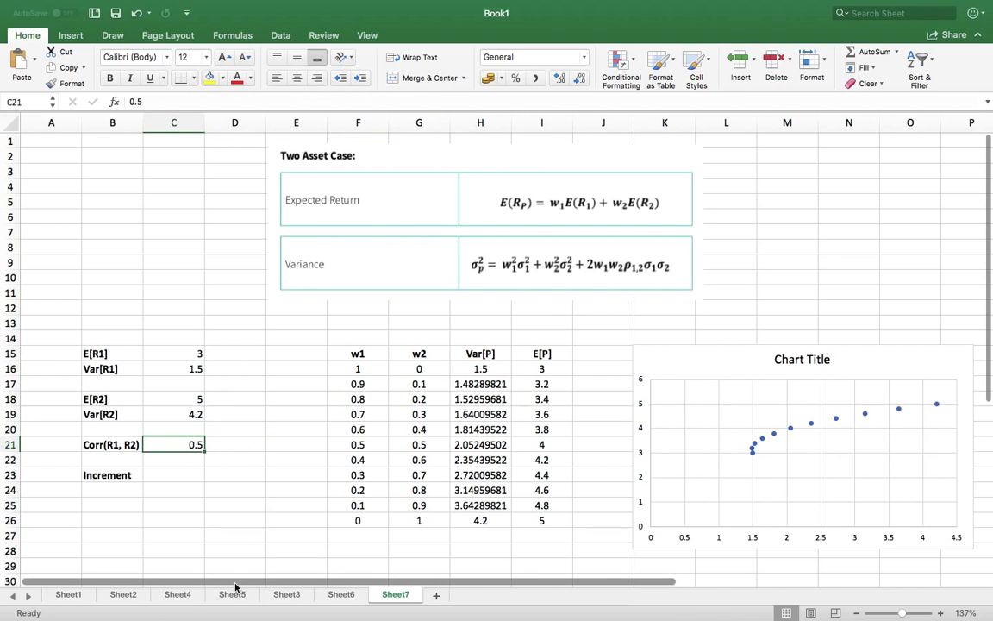
text(0.)
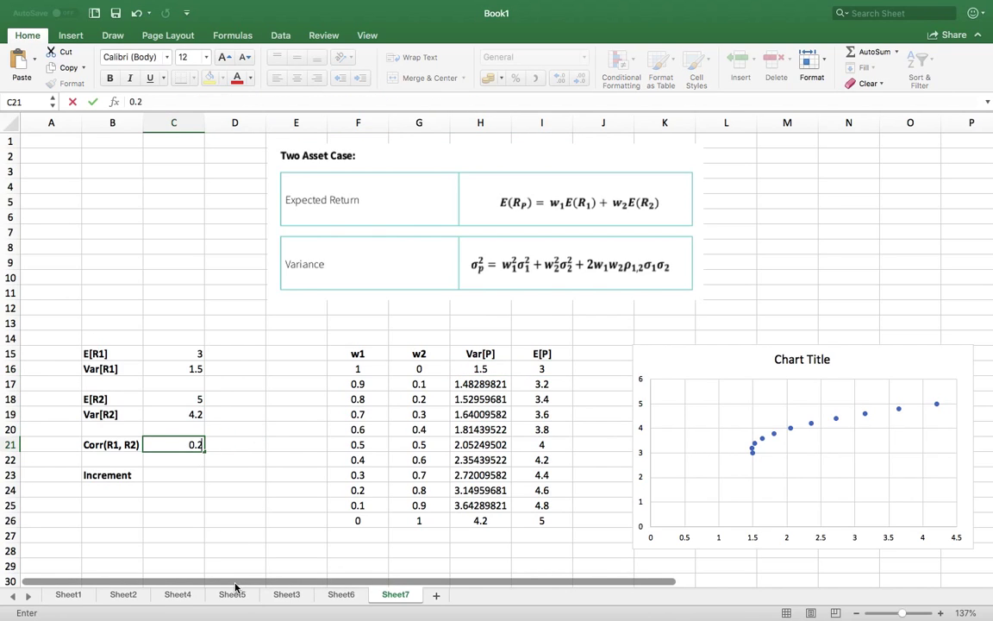
key(Return)
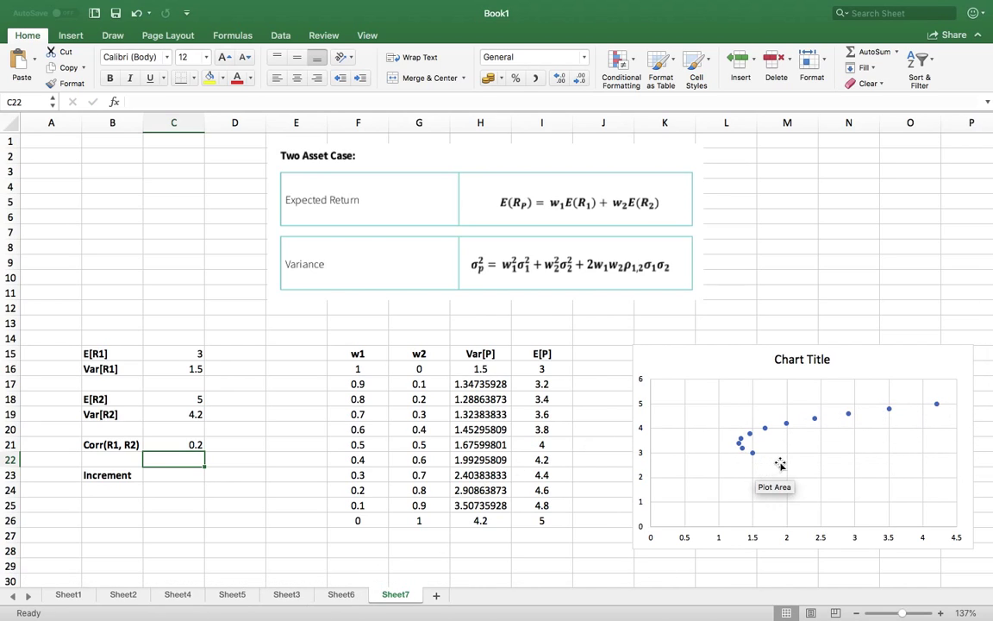
mouse_move(741, 449)
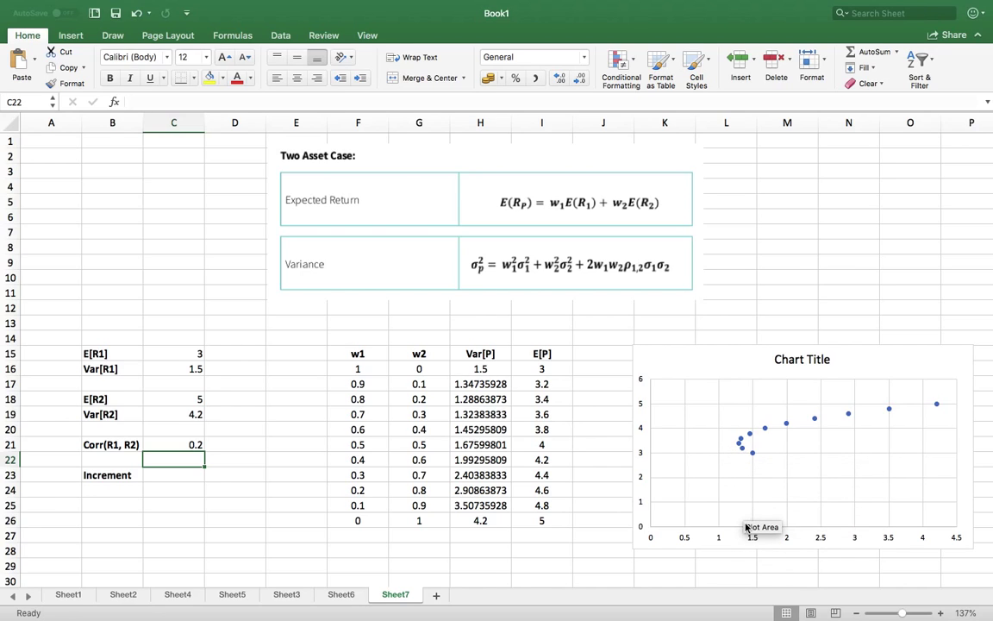
click(740, 447)
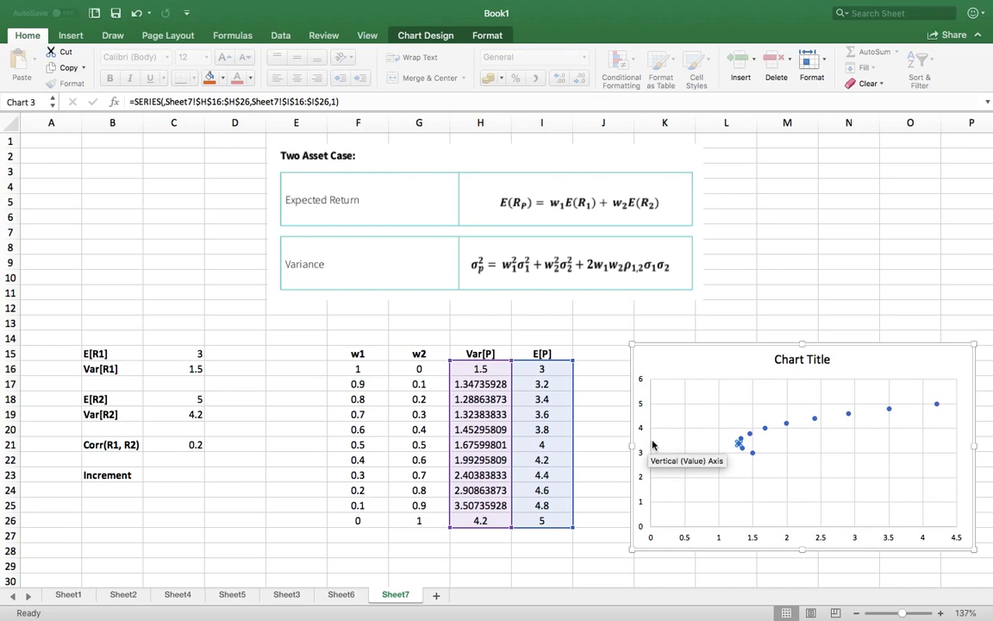
mouse_move(739, 446)
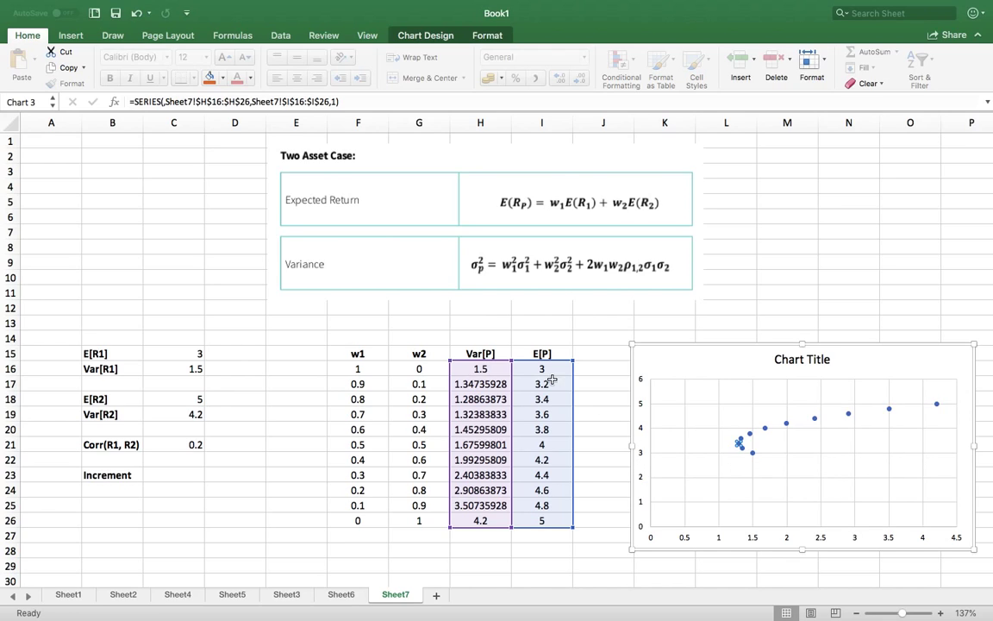
click(476, 385)
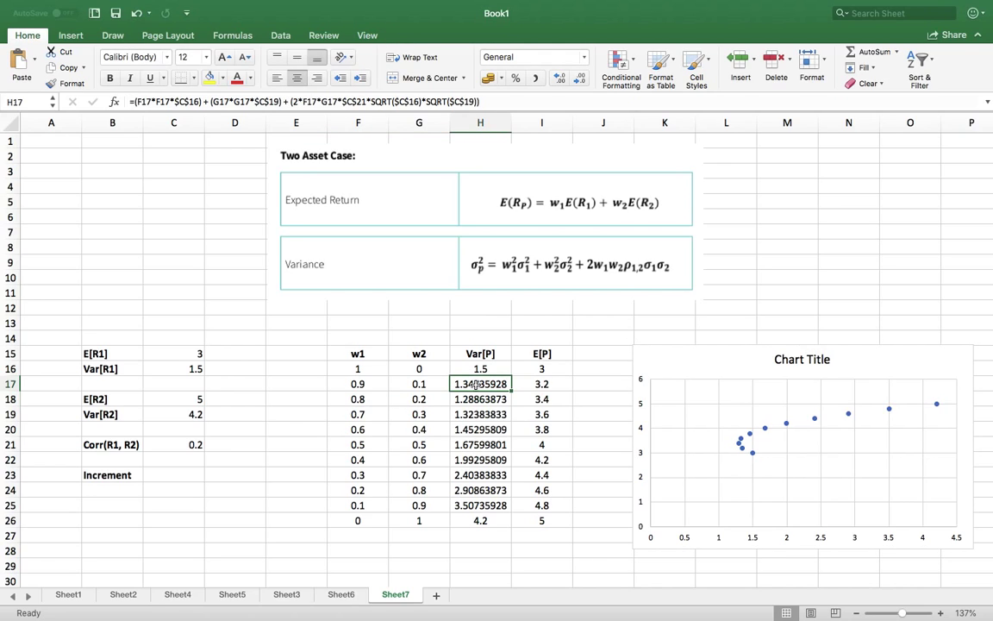
click(555, 382)
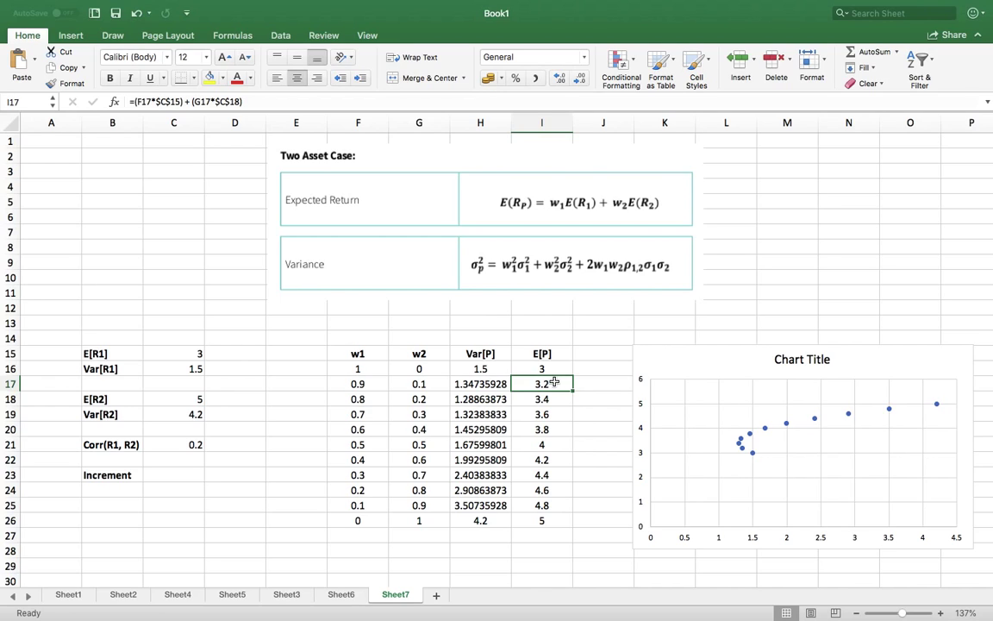
click(485, 399)
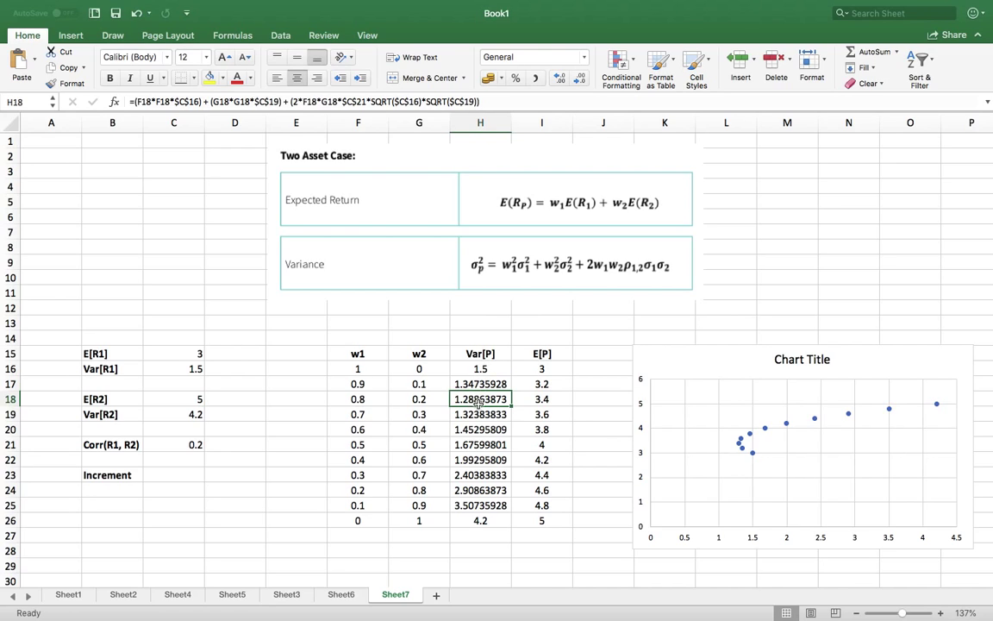
click(555, 399)
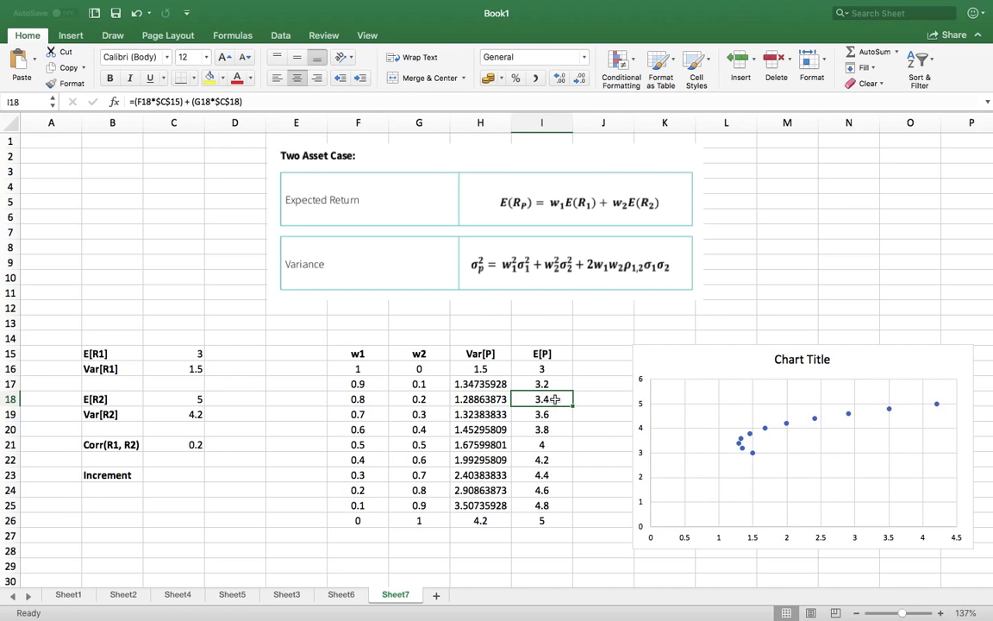
mouse_move(739, 446)
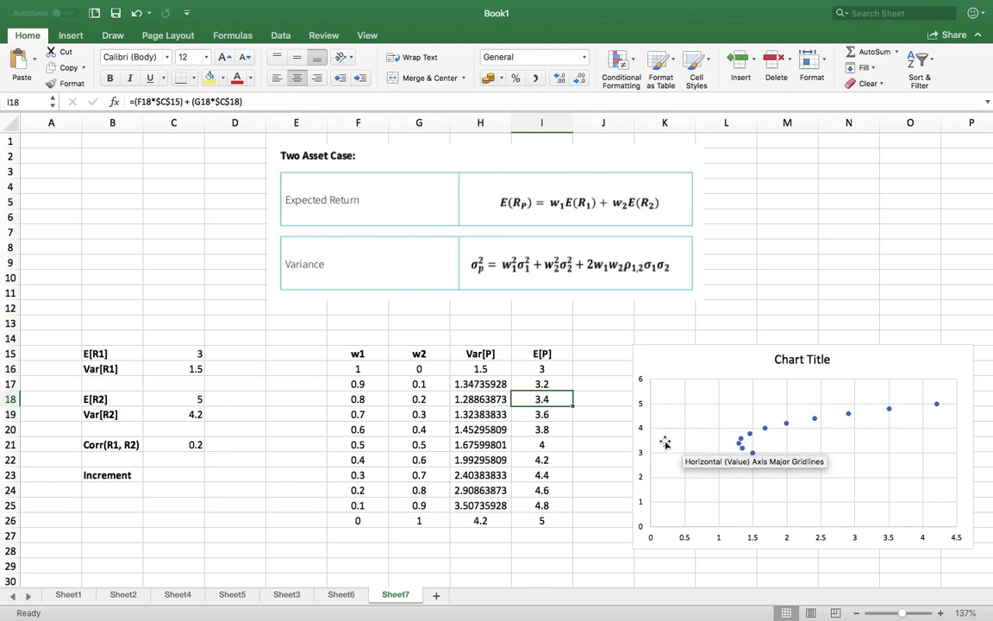
drag(483, 399, 526, 399)
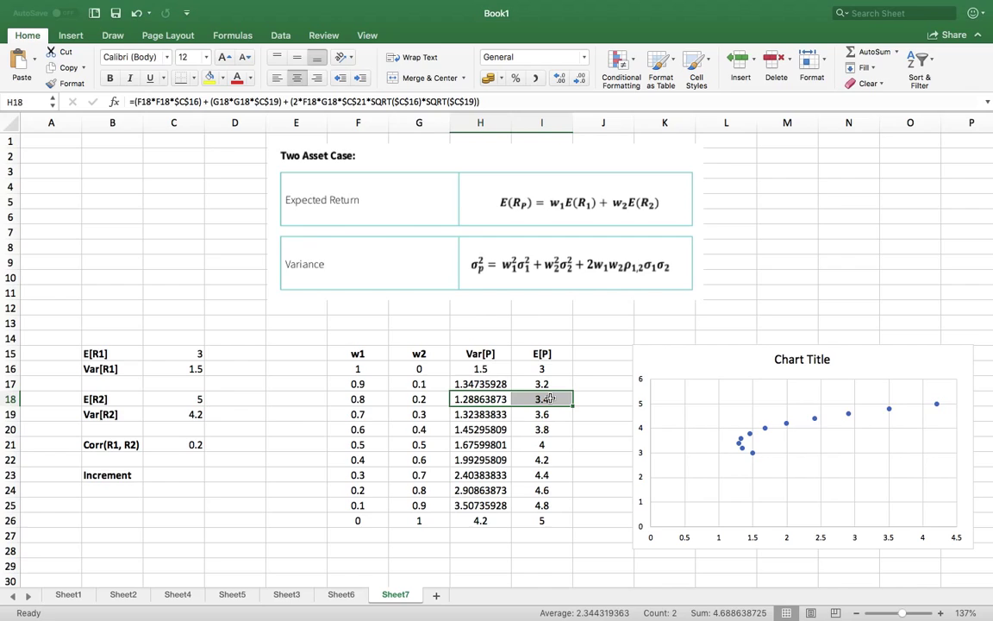
Enter -0.8 as the correlation and select the minimum-variance pair, Var[P] 0.24816765 and E[P] 3.8
click(191, 444)
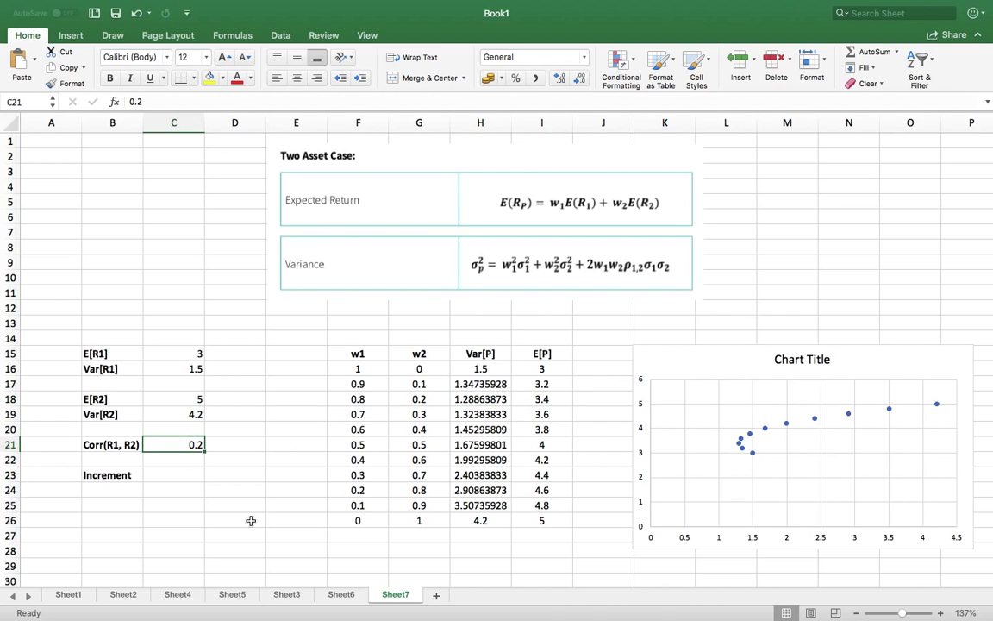
text(-0.8)
key(Return)
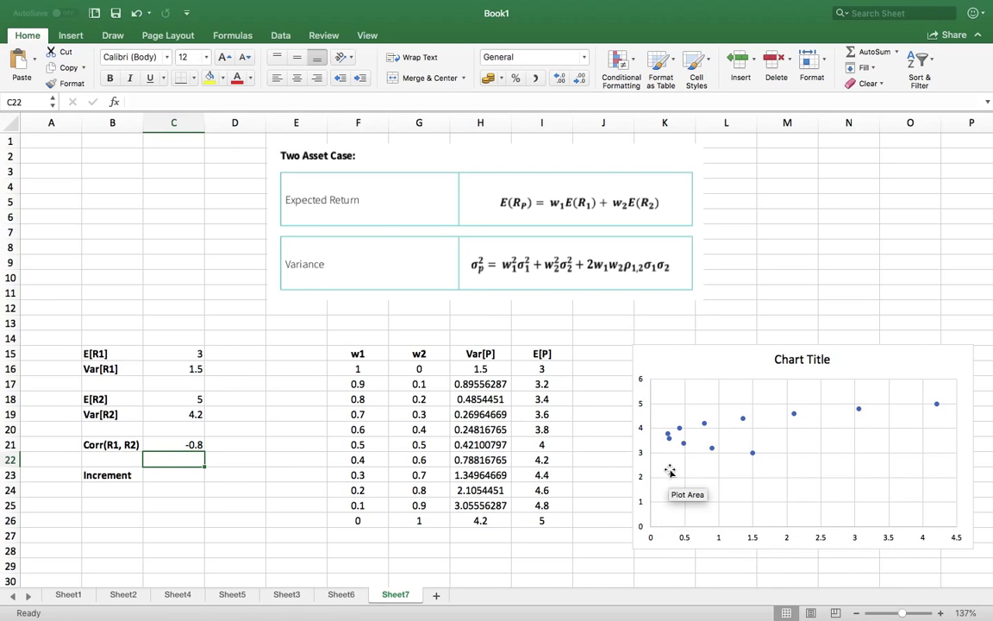
mouse_move(668, 436)
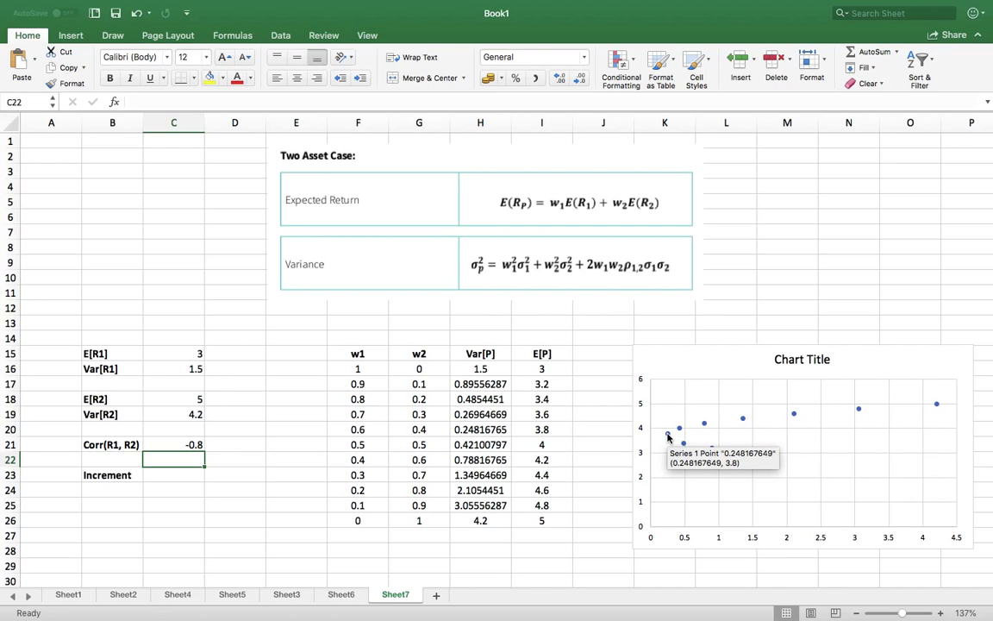
click(481, 430)
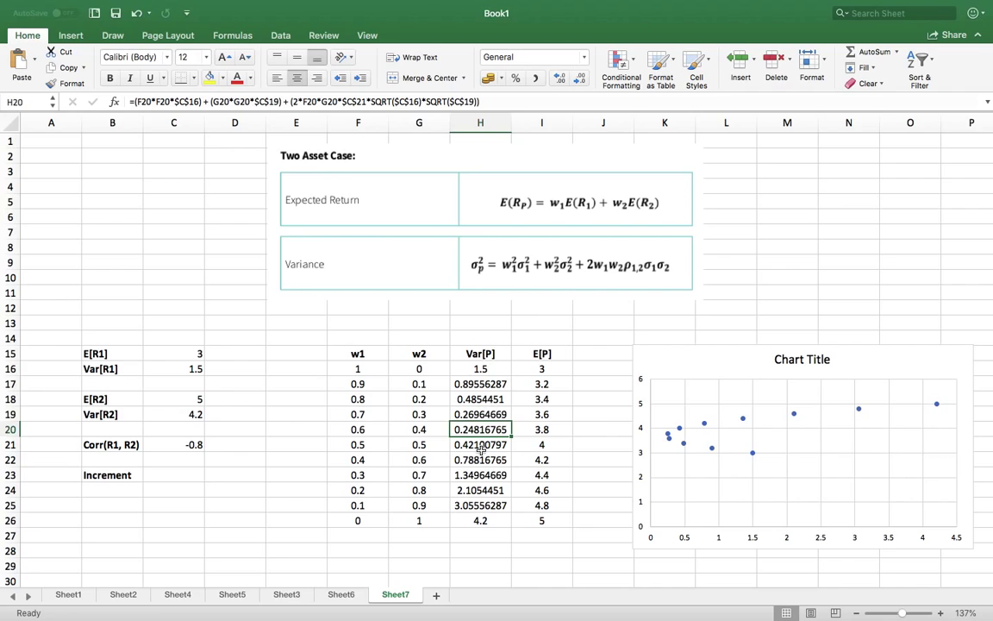
drag(481, 430, 541, 431)
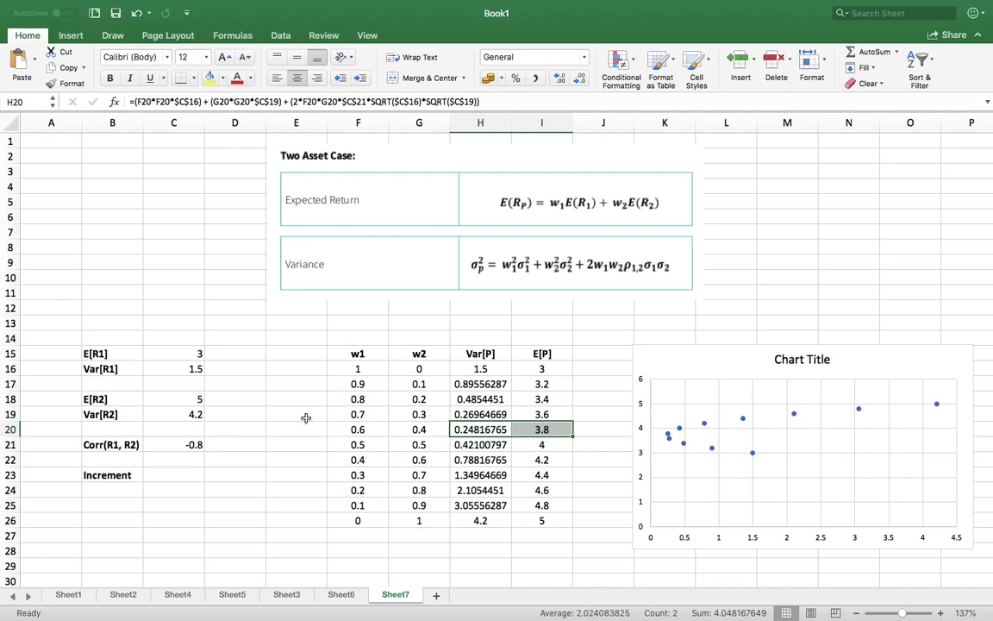
Enter -1 as the correlation and check H20's Var[P] of 0.00720956 and I20's E[P] formula
click(191, 444)
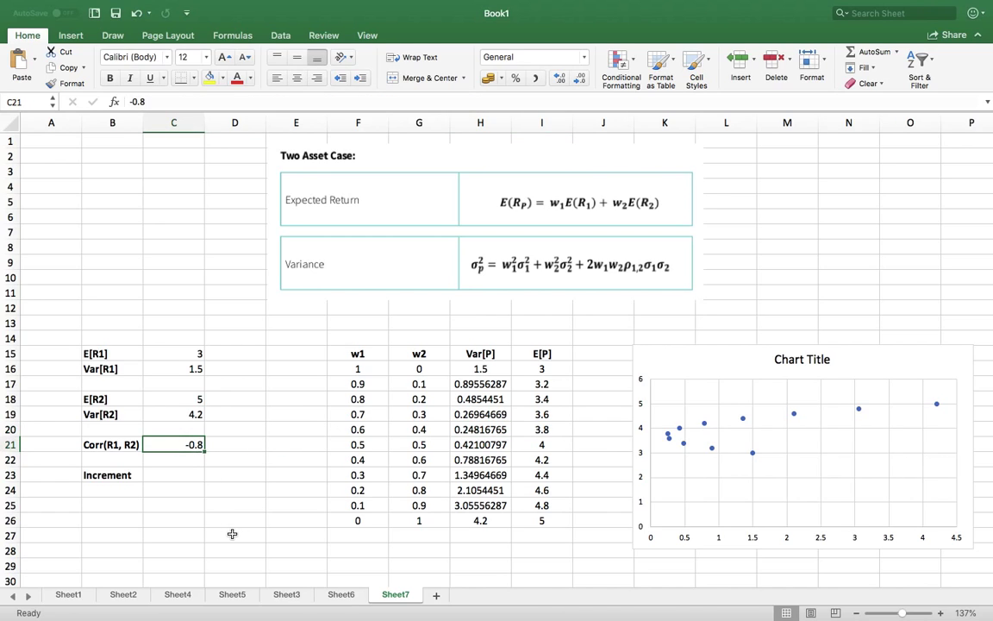
text(-1)
key(Return)
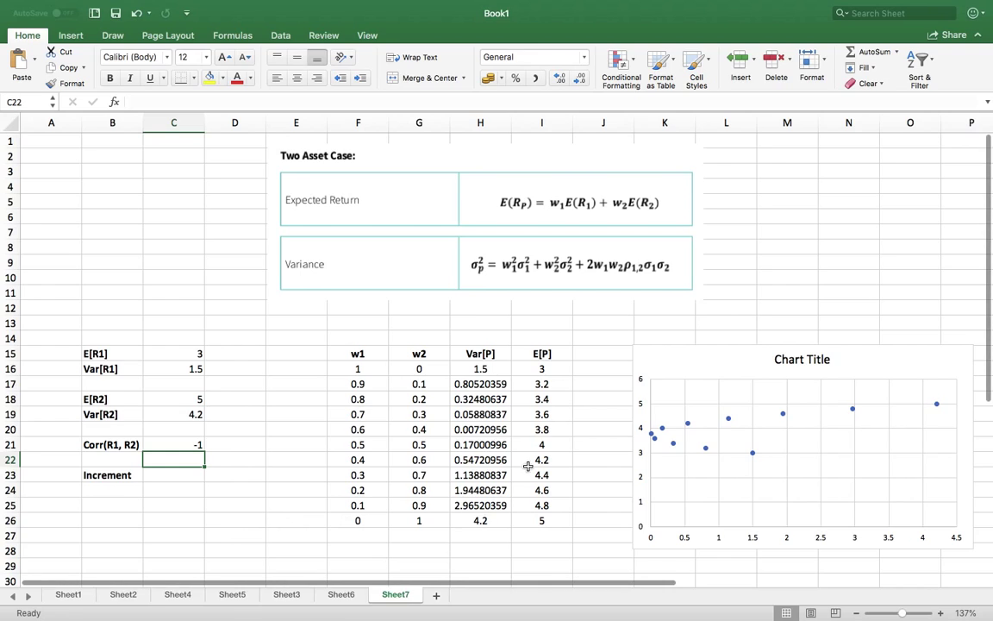
click(494, 429)
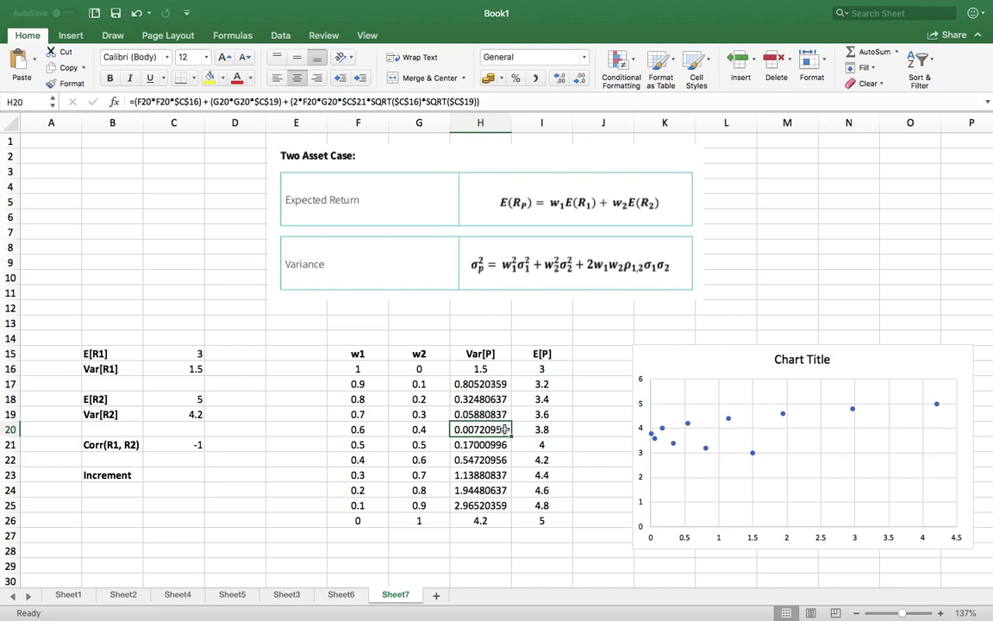
click(558, 429)
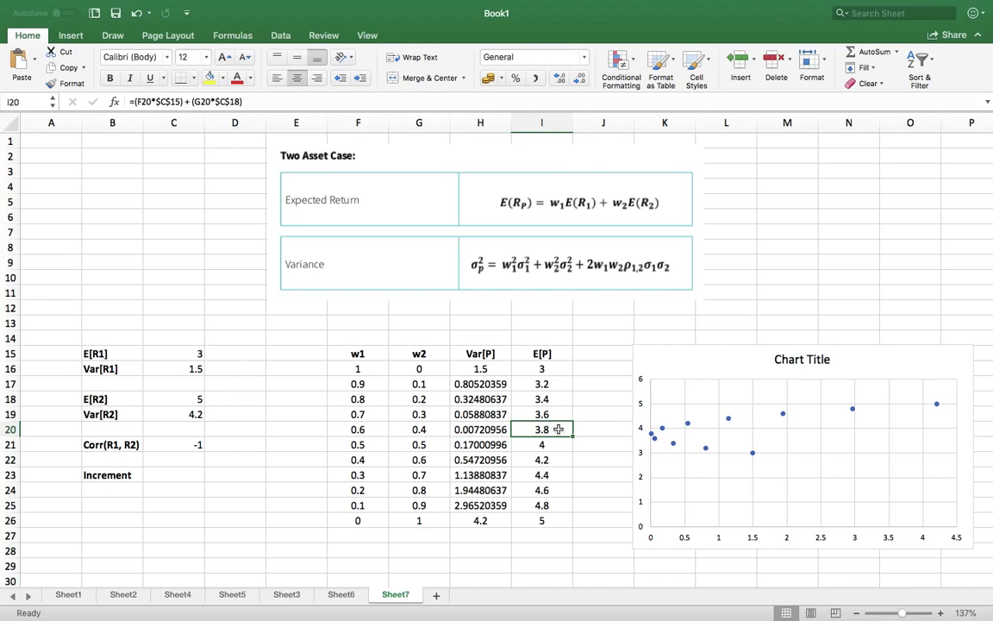
click(179, 446)
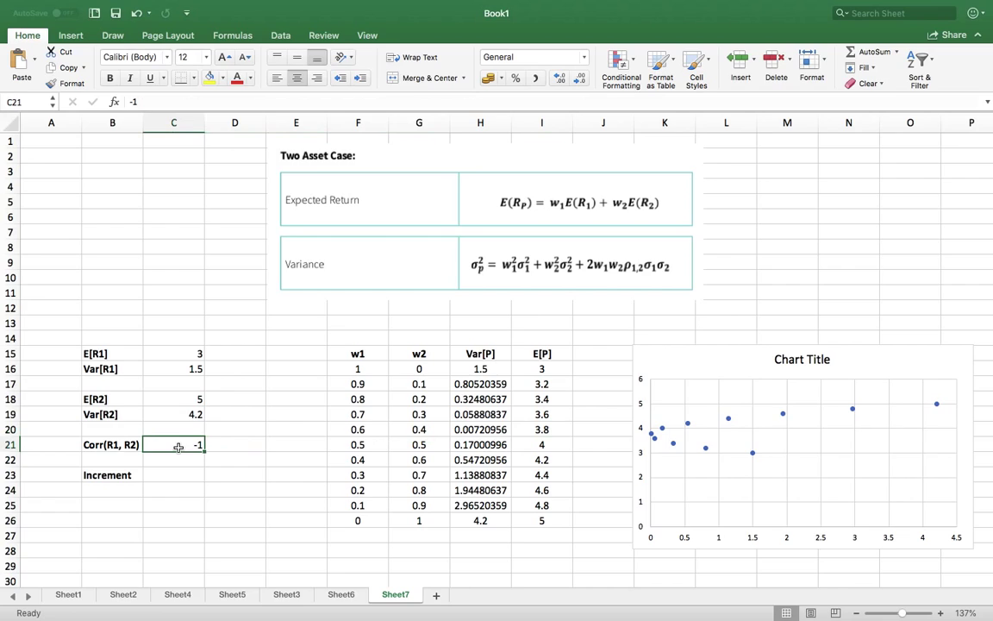
click(51, 124)
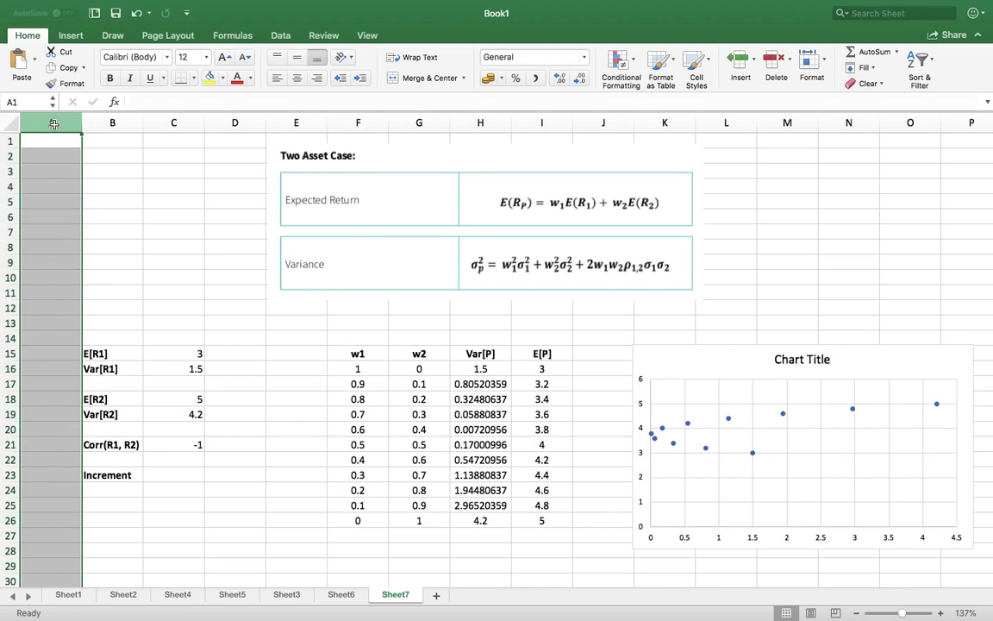
click(134, 166)
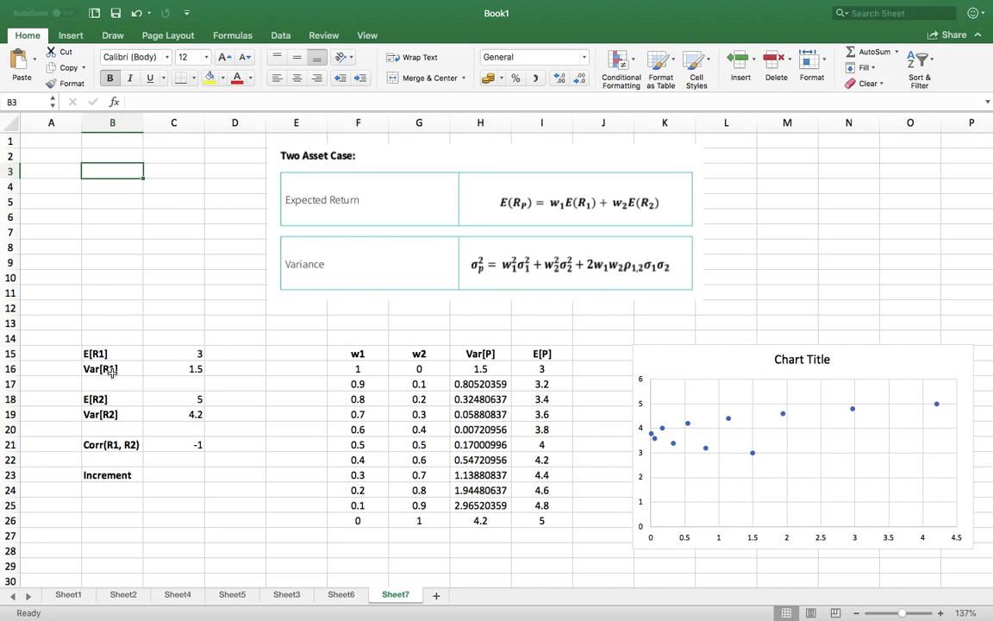
click(108, 354)
click(111, 374)
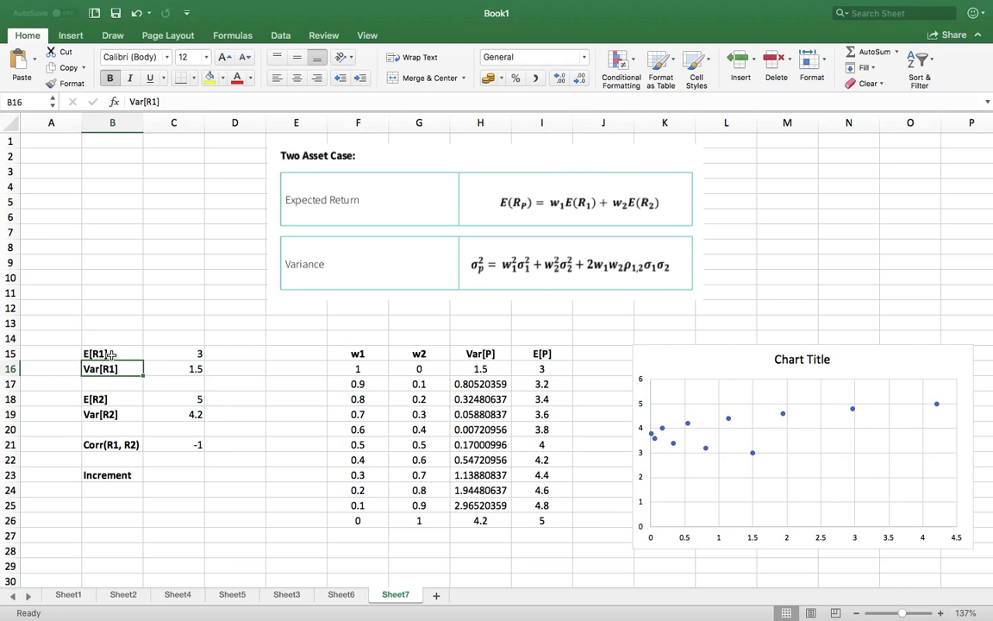
drag(110, 353, 100, 412)
click(114, 446)
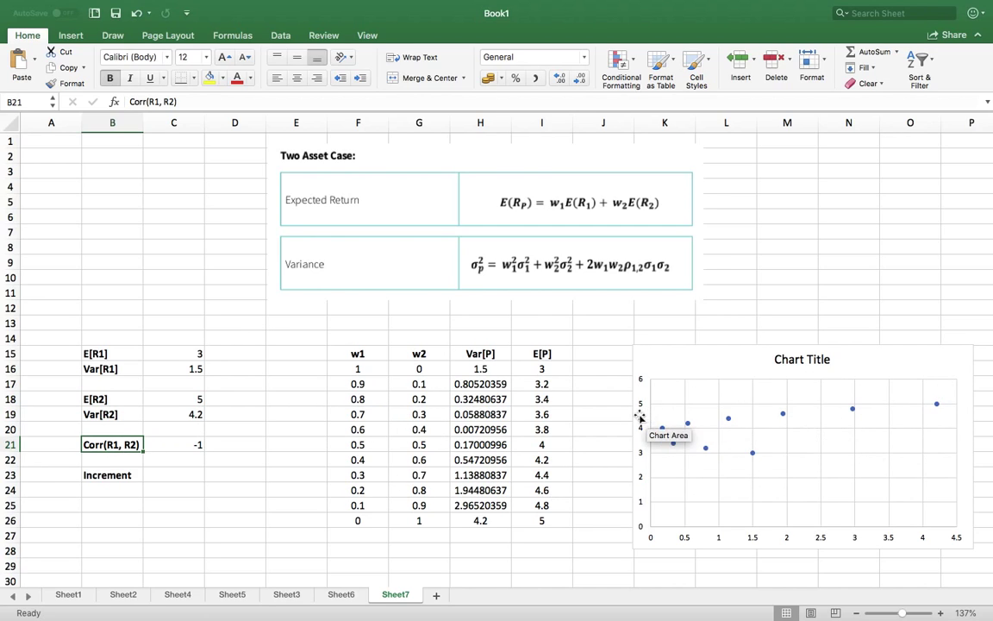
mouse_move(653, 437)
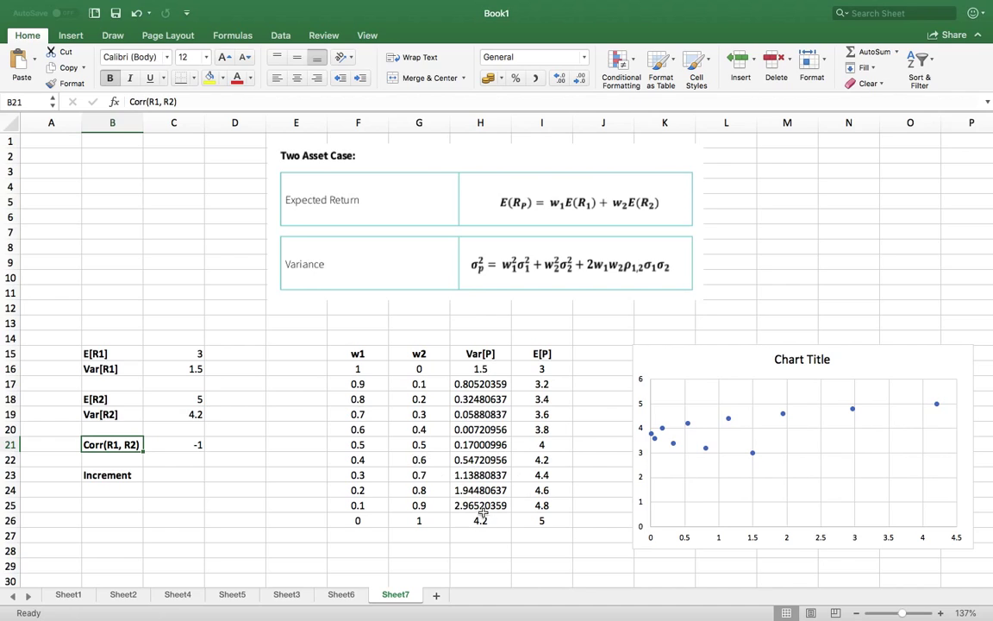
Show QuickTime Player's Dock menu with the Stop Screen Recording option
mouse_move(510, 608)
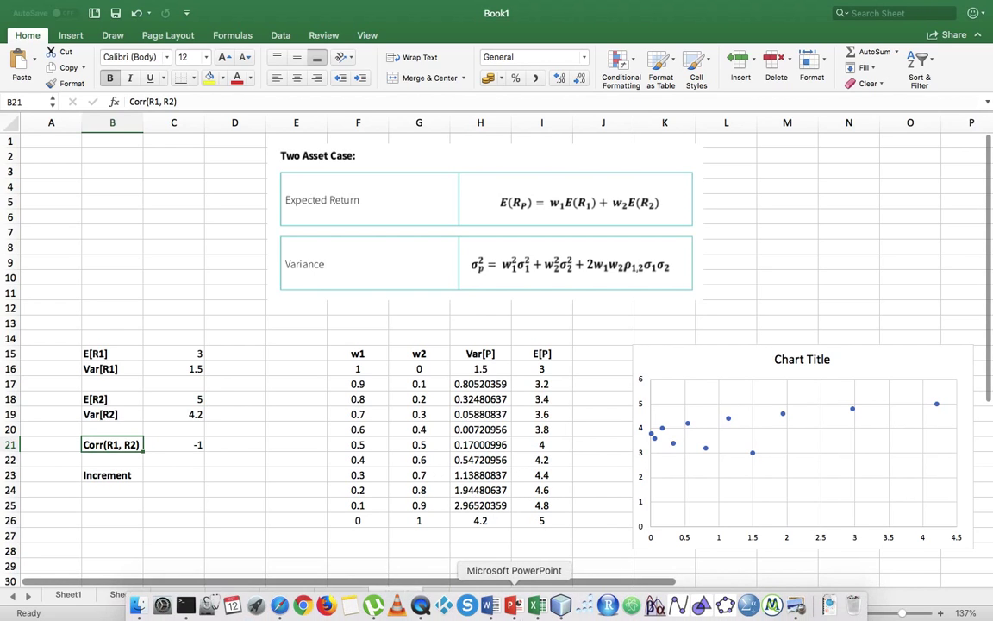
right_click(422, 605)
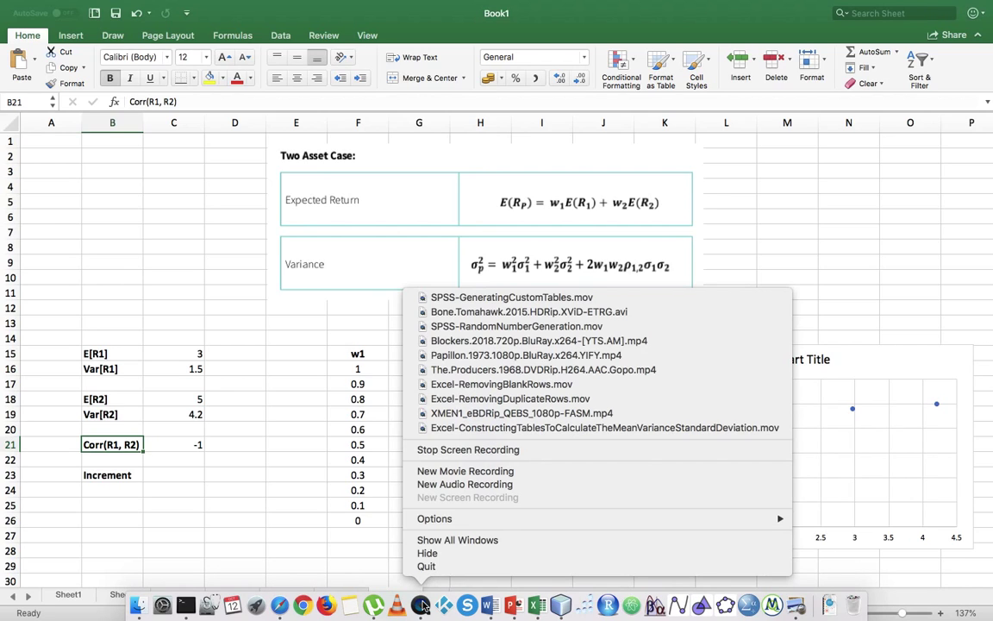